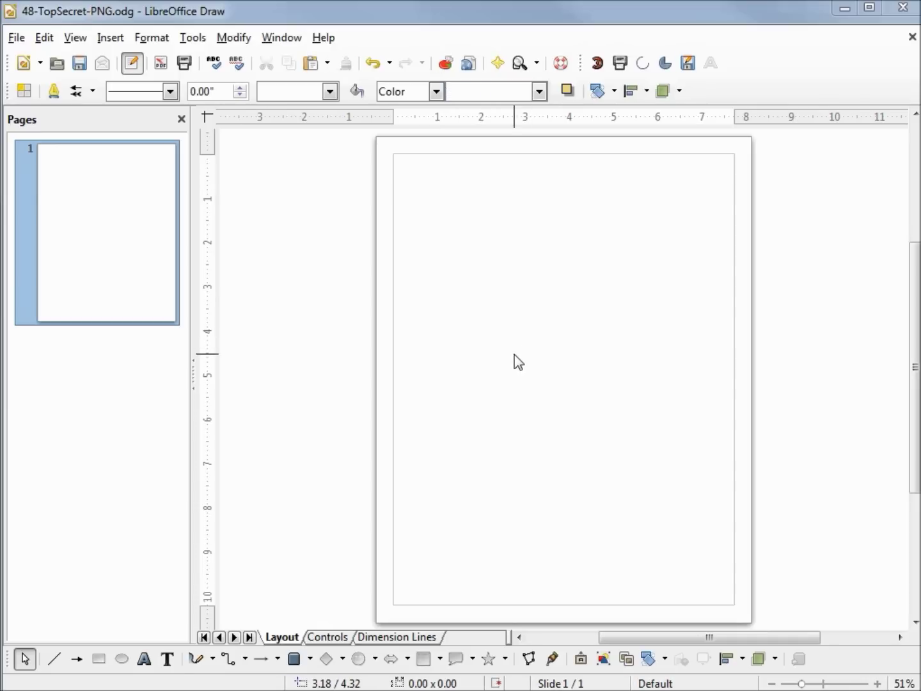
Switch to the Text tool to add a text box to the blank page.
{"action": "left_click", "coordinate": [166, 668]}
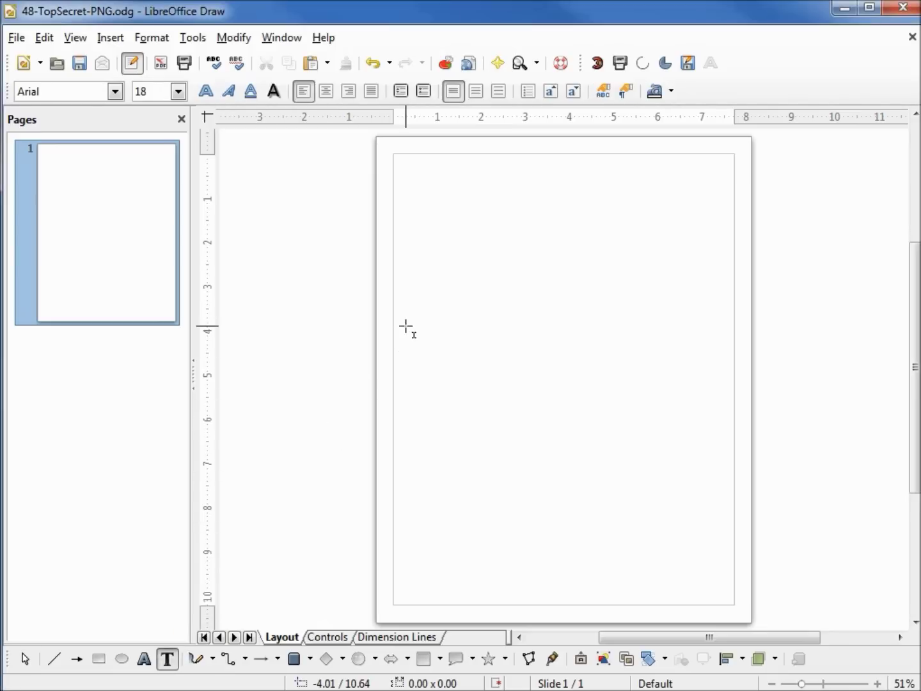
Draw a wide text box reading 'Top Secret' and set it in the Stencil font.
{"action": "mouse_move", "coordinate": [406, 326]}
{"action": "left_mouse_down"}
{"action": "mouse_move", "coordinate": [549, 406]}
{"action": "mouse_move", "coordinate": [686, 406]}
{"action": "left_mouse_up"}
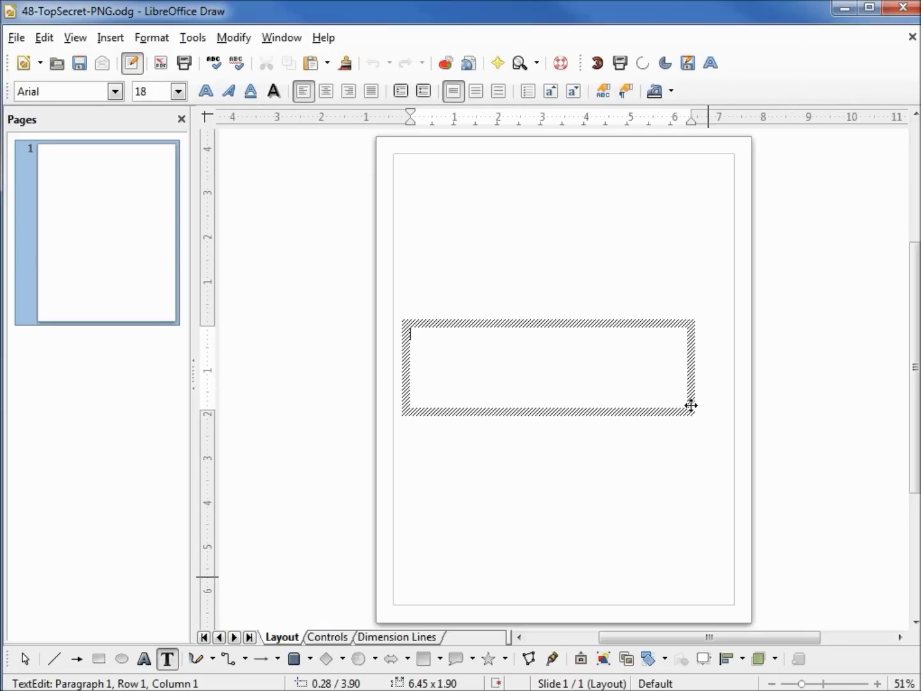
{"action": "type", "text": "Top Secret"}
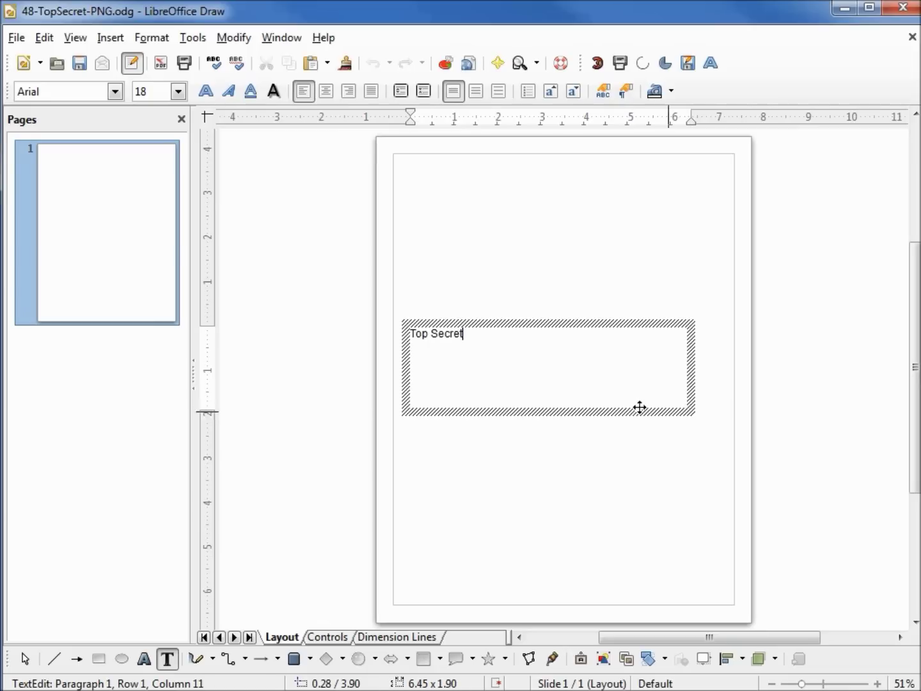
{"action": "left_click_drag", "start_coordinate": [464, 337], "coordinate": [409, 334]}
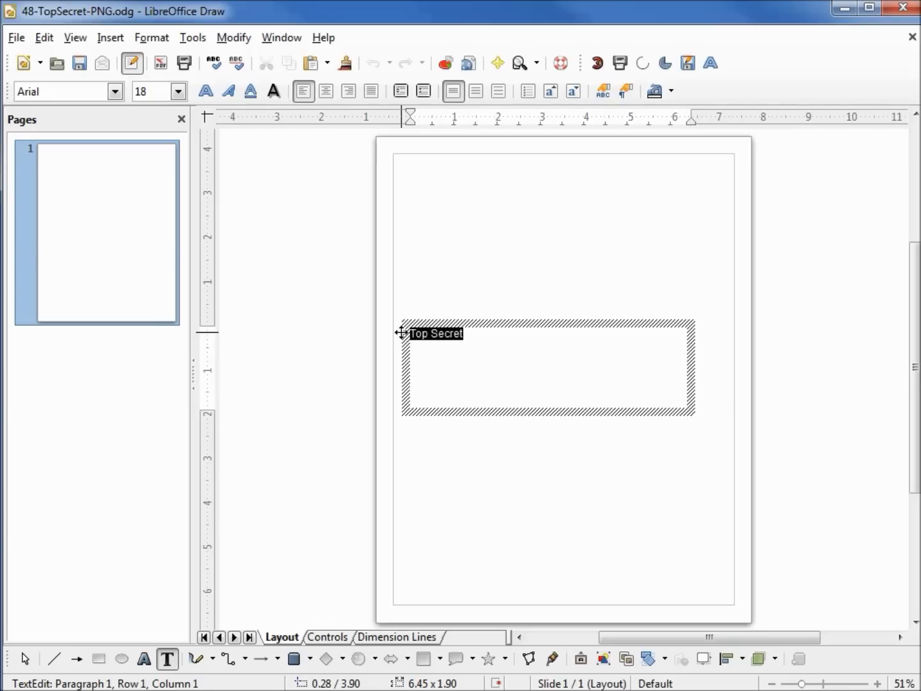
{"action": "left_click", "coordinate": [118, 92]}
{"action": "left_click_drag", "start_coordinate": [302, 130], "coordinate": [306, 322]}
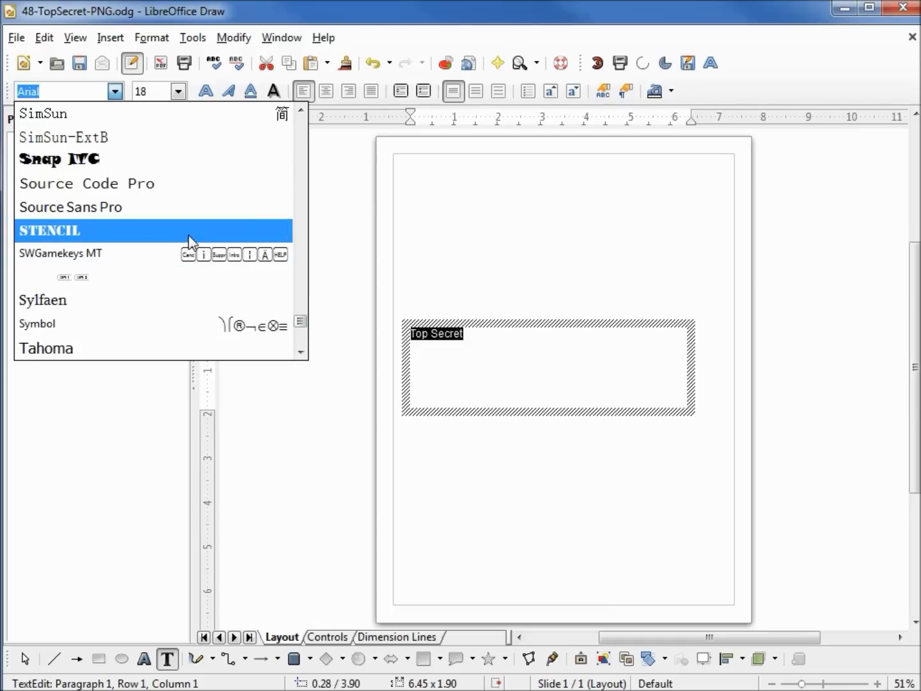
{"action": "left_click", "coordinate": [190, 242]}
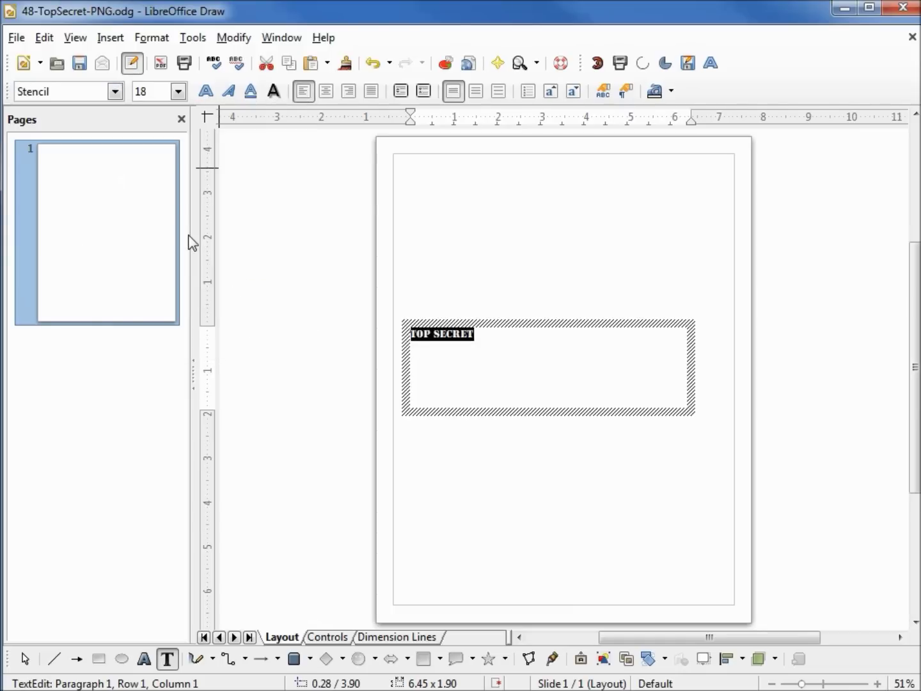
Set the Top Secret text to 125 pt and select the text frame.
{"action": "left_click", "coordinate": [179, 92]}
{"action": "left_click_drag", "start_coordinate": [182, 154], "coordinate": [198, 250]}
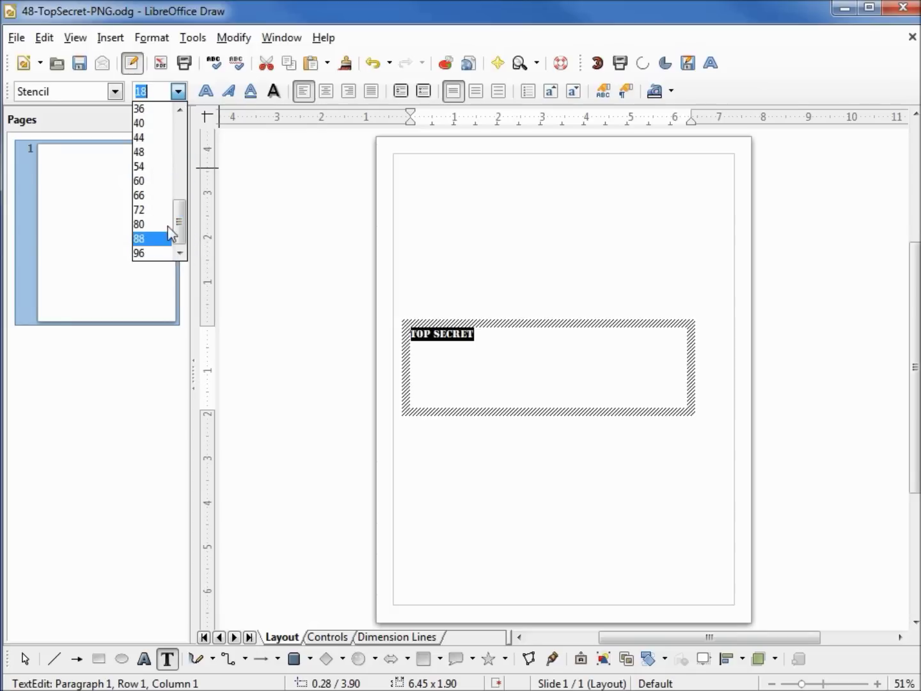
{"action": "left_click", "coordinate": [164, 85]}
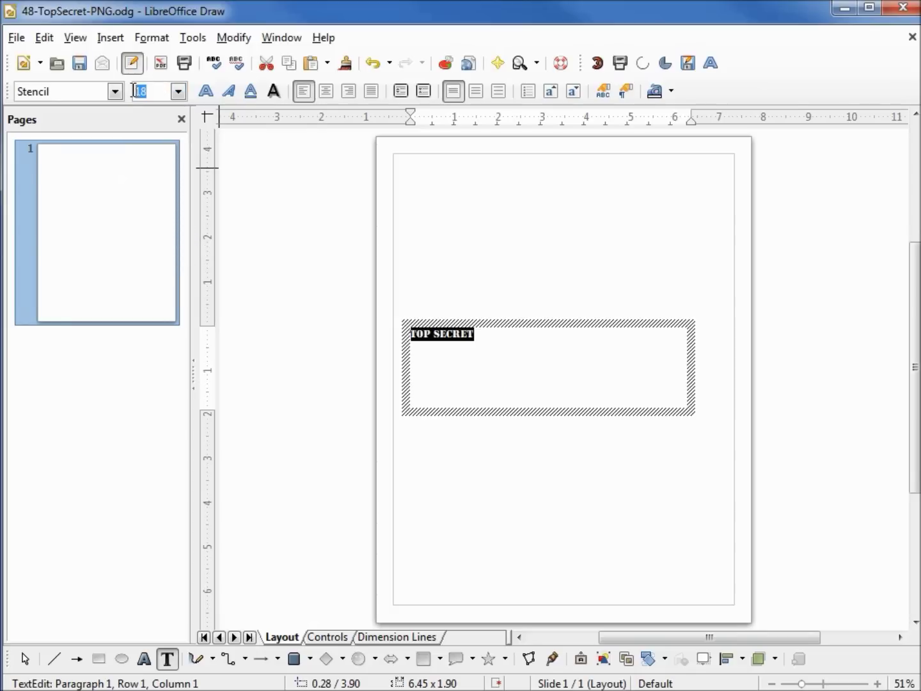
{"action": "double_click", "coordinate": [157, 95]}
{"action": "type", "text": "125"}
{"action": "key", "text": "Return"}
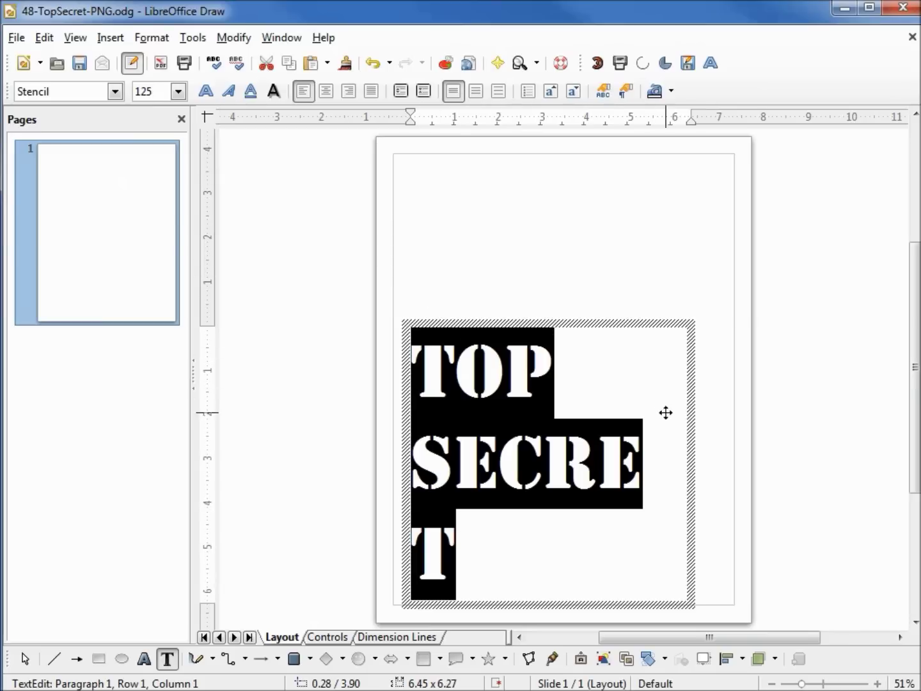
{"action": "left_click", "coordinate": [695, 417]}
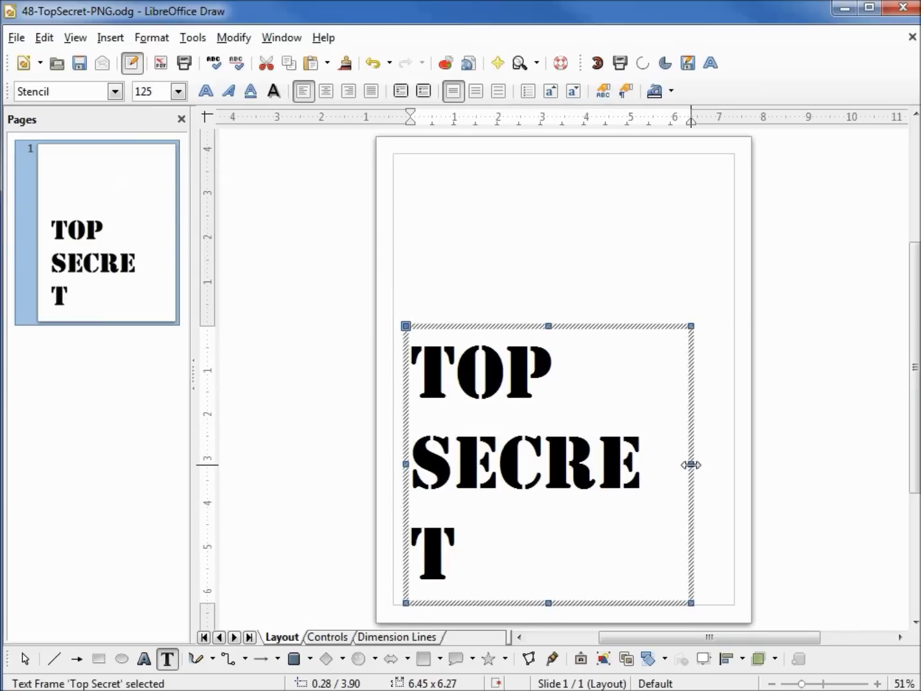
Widen the frame to fit TOP SECRET on one line, then rotate and position it diagonally.
{"action": "left_click_drag", "start_coordinate": [691, 465], "coordinate": [866, 441]}
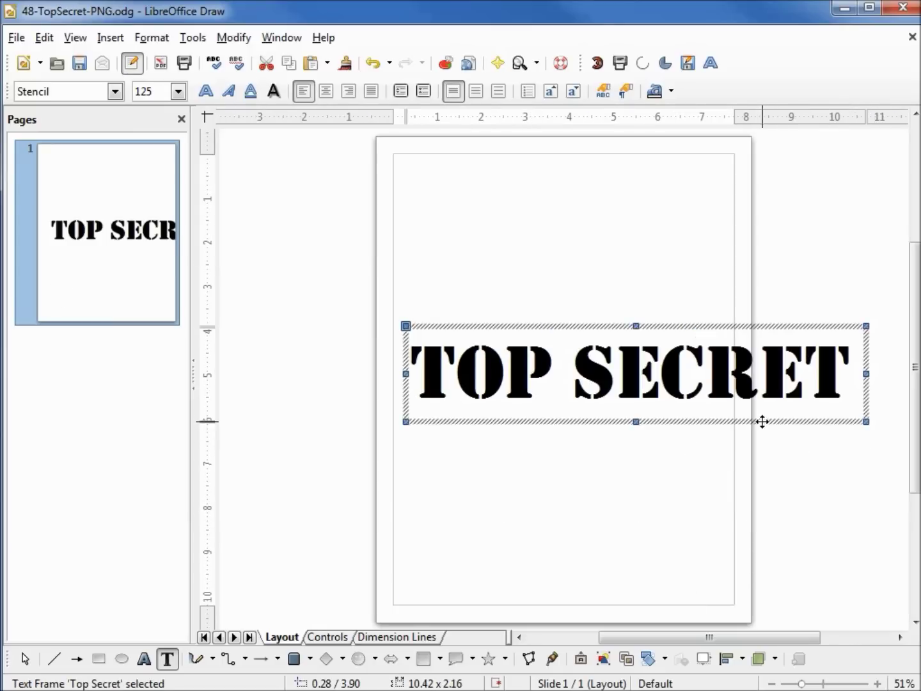
{"action": "left_click", "coordinate": [721, 370]}
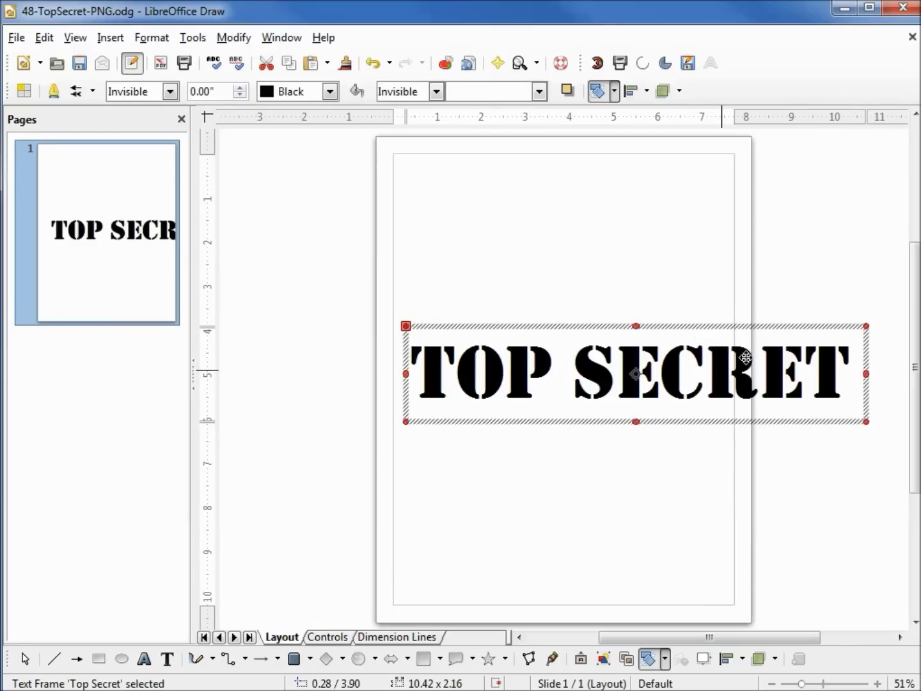
{"action": "left_click_drag", "start_coordinate": [866, 325], "coordinate": [757, 124]}
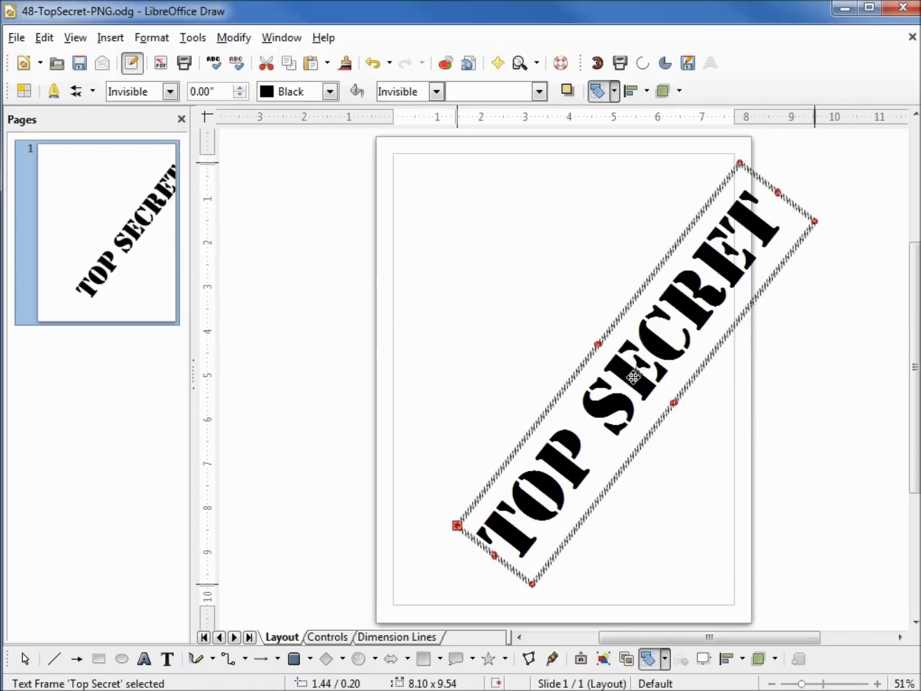
{"action": "left_click_drag", "start_coordinate": [633, 376], "coordinate": [587, 348]}
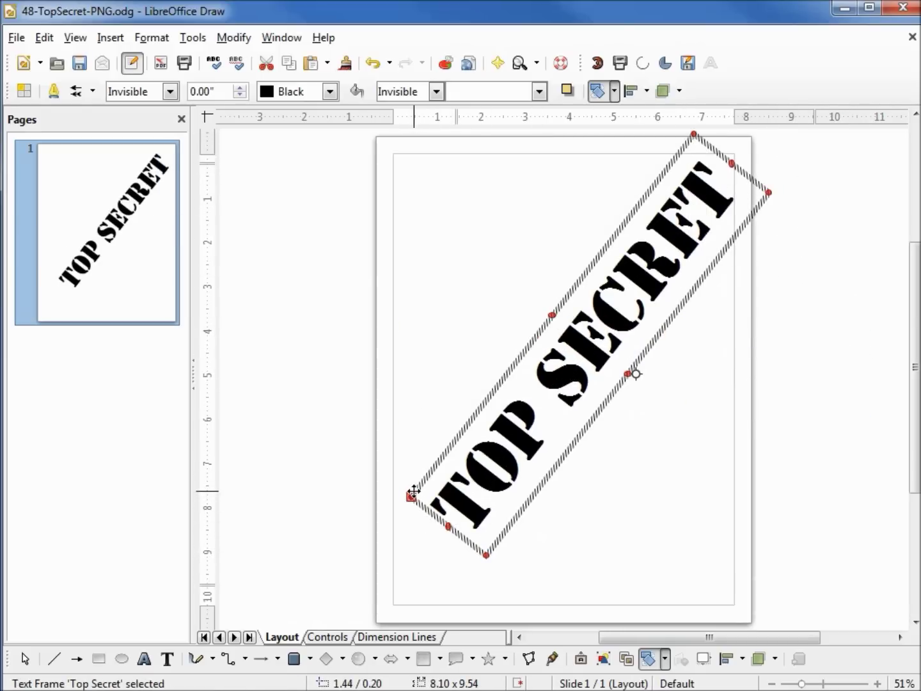
{"action": "left_click_drag", "start_coordinate": [411, 492], "coordinate": [385, 444]}
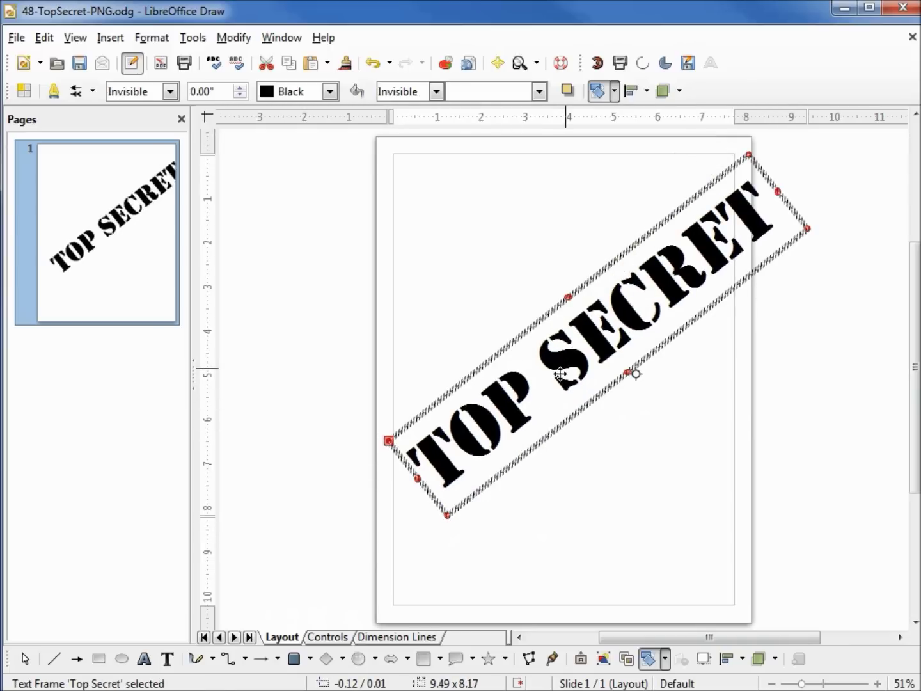
{"action": "left_click_drag", "start_coordinate": [561, 374], "coordinate": [545, 407]}
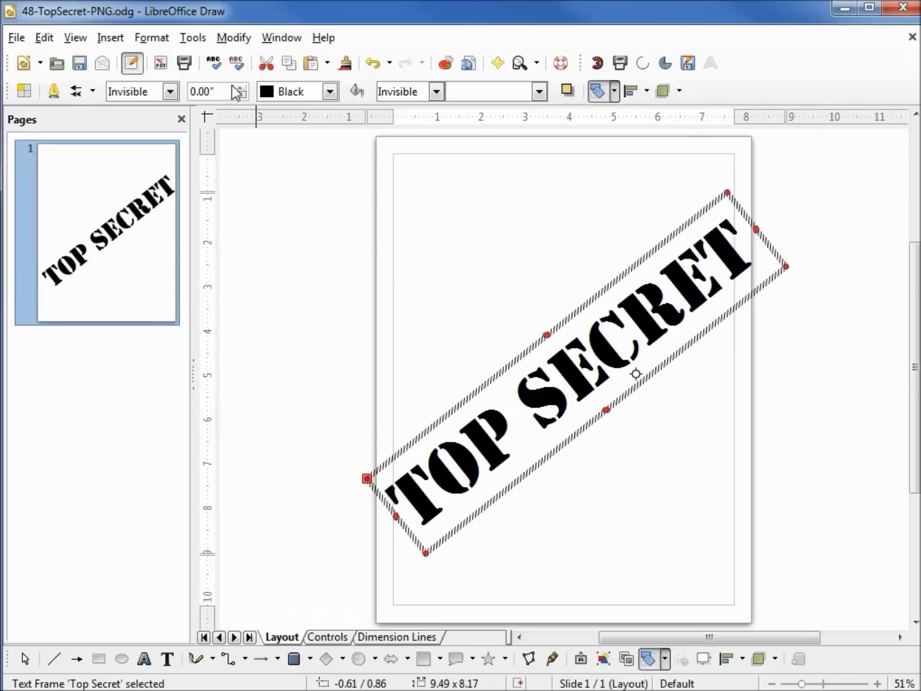
Convert the TOP SECRET text frame to a bitmap with Modify > Convert > To Bitmap.
{"action": "left_click", "coordinate": [221, 40]}
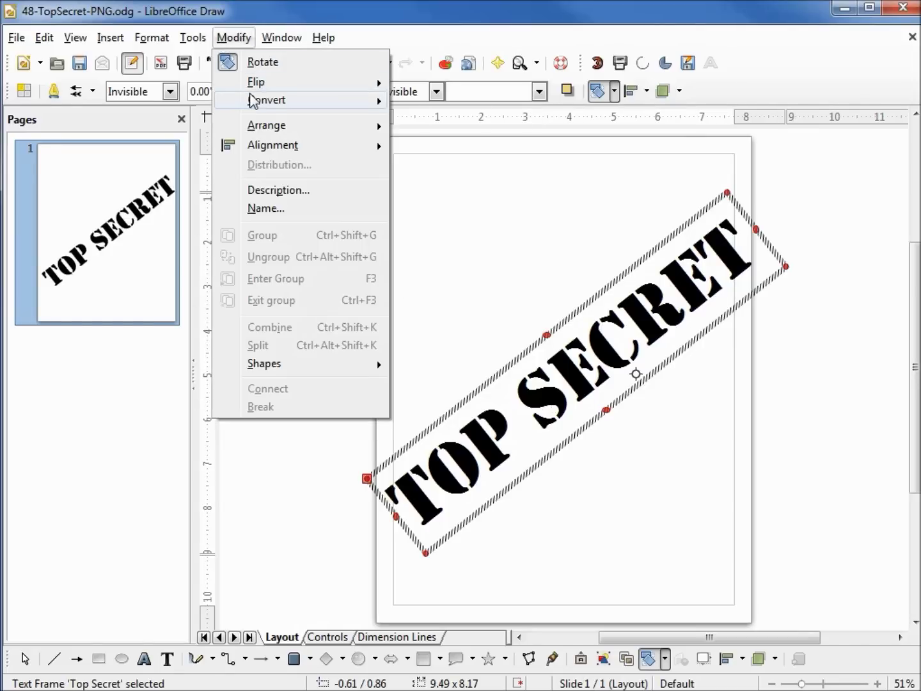
{"action": "mouse_move", "coordinate": [269, 101]}
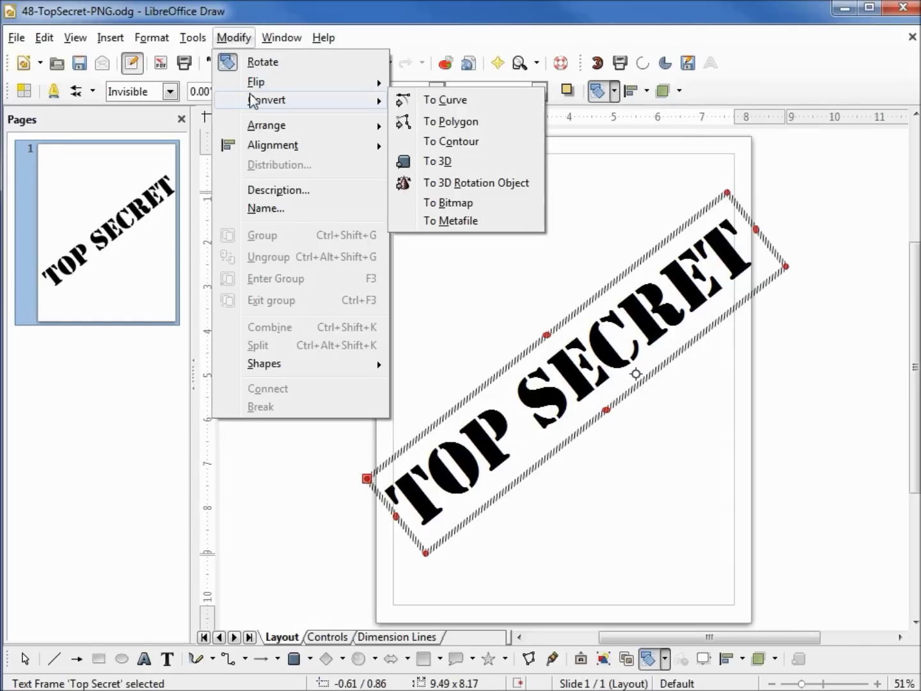
{"action": "left_click", "coordinate": [465, 203]}
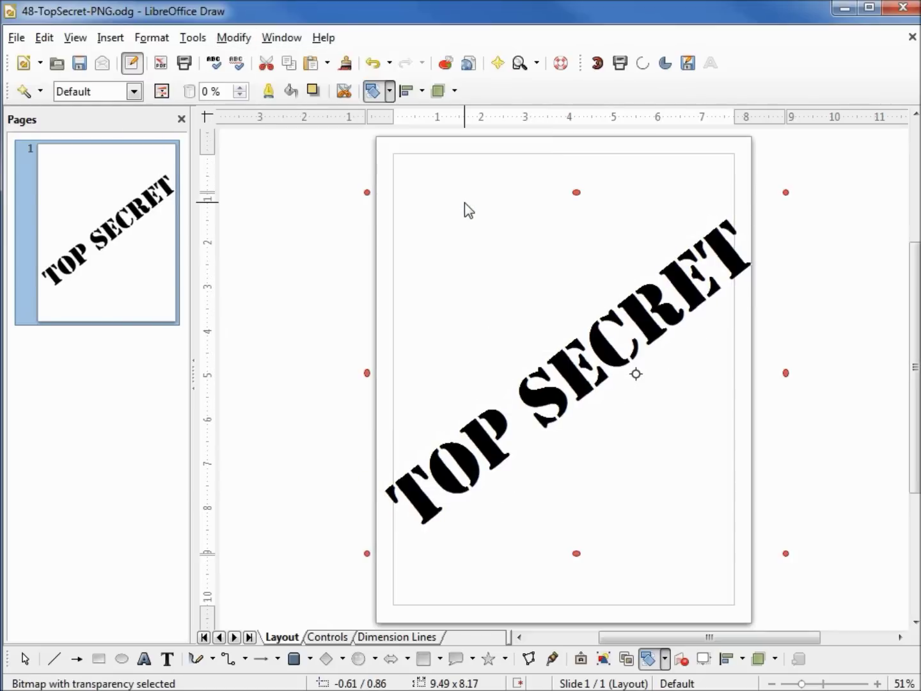
Set the bitmap's Graphics Mode to Watermark, then deselect it.
{"action": "left_click", "coordinate": [134, 95]}
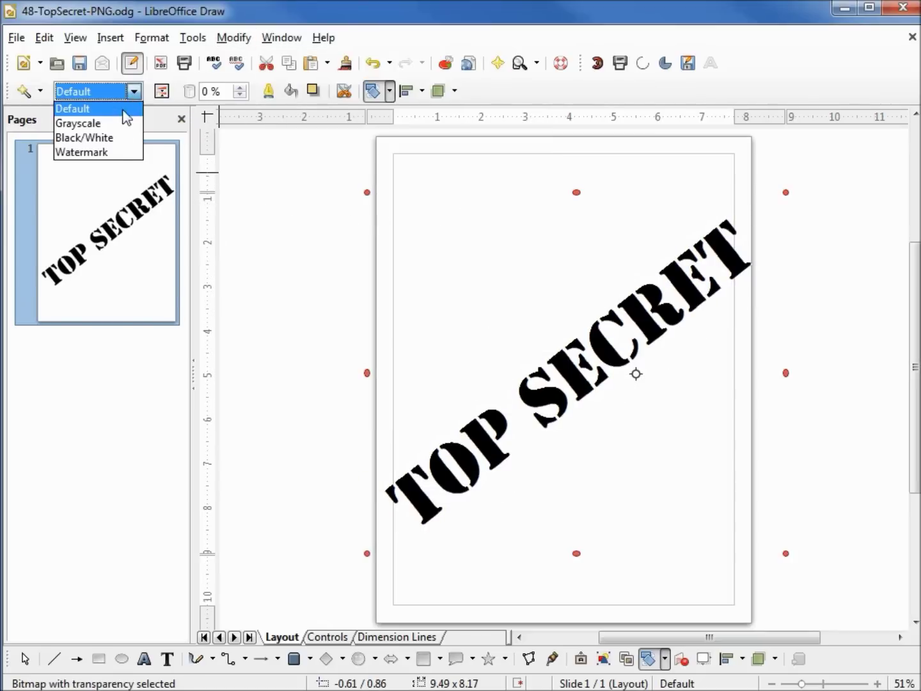
{"action": "left_click", "coordinate": [119, 154]}
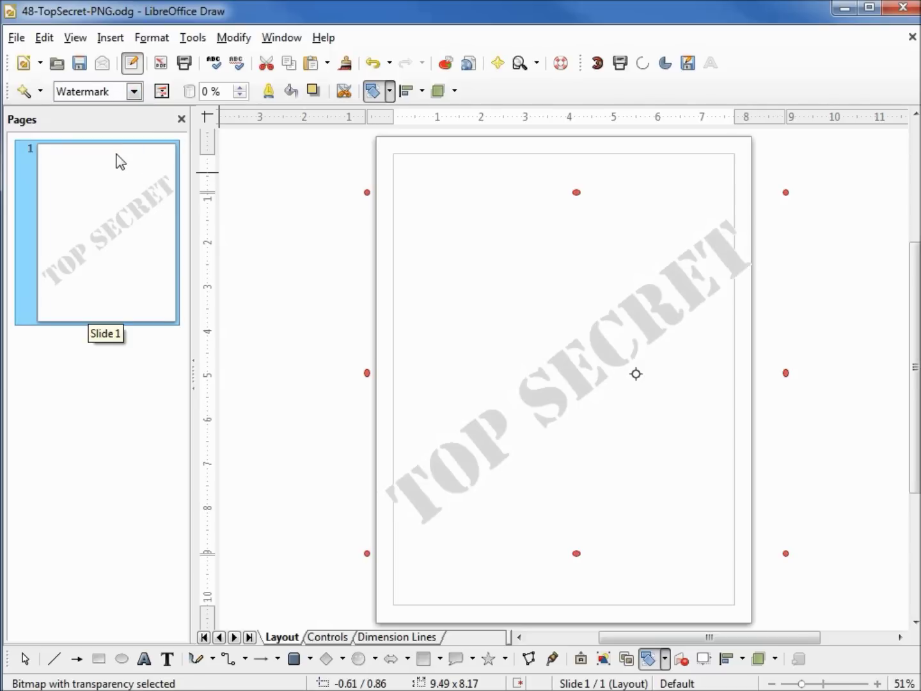
{"action": "left_click", "coordinate": [120, 162]}
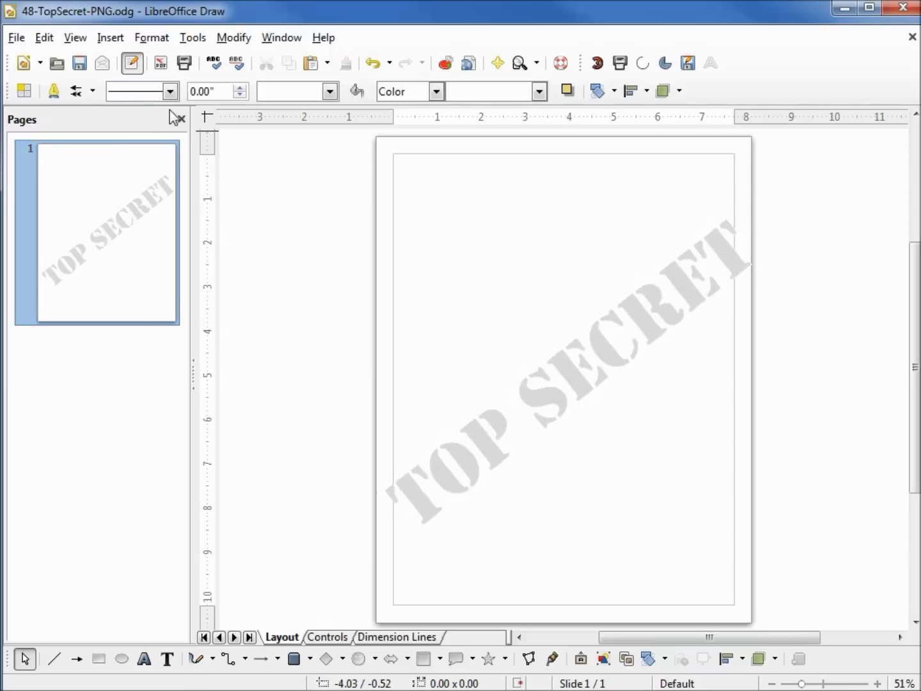
Shrink the watermark to 8.63 x 7.69 and centre it on the page.
{"action": "left_click", "coordinate": [398, 486]}
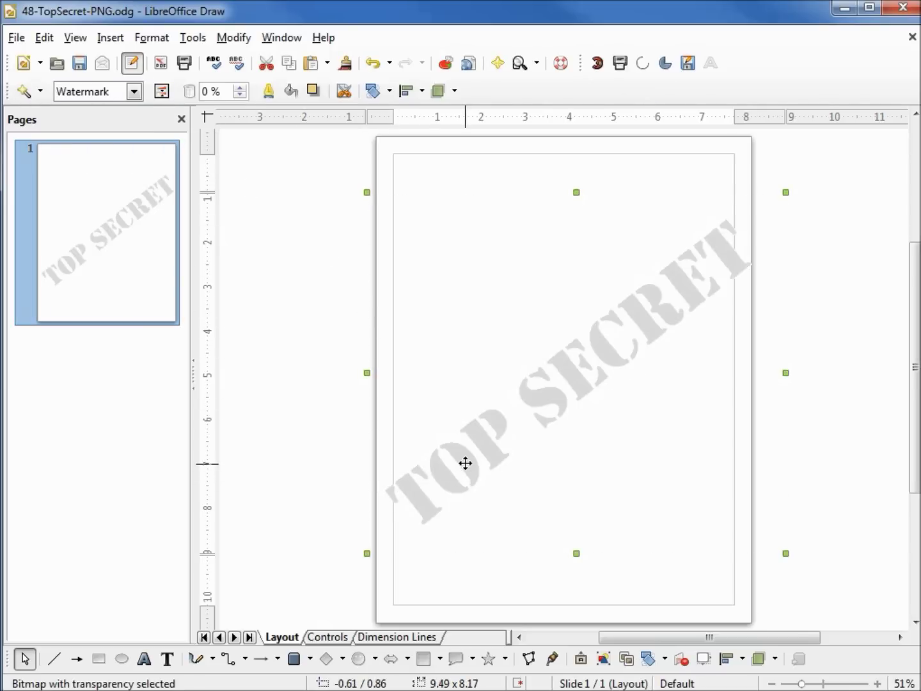
{"action": "mouse_move", "coordinate": [465, 464]}
{"action": "left_mouse_down"}
{"action": "mouse_move", "coordinate": [469, 486]}
{"action": "mouse_move", "coordinate": [453, 471]}
{"action": "left_mouse_up"}
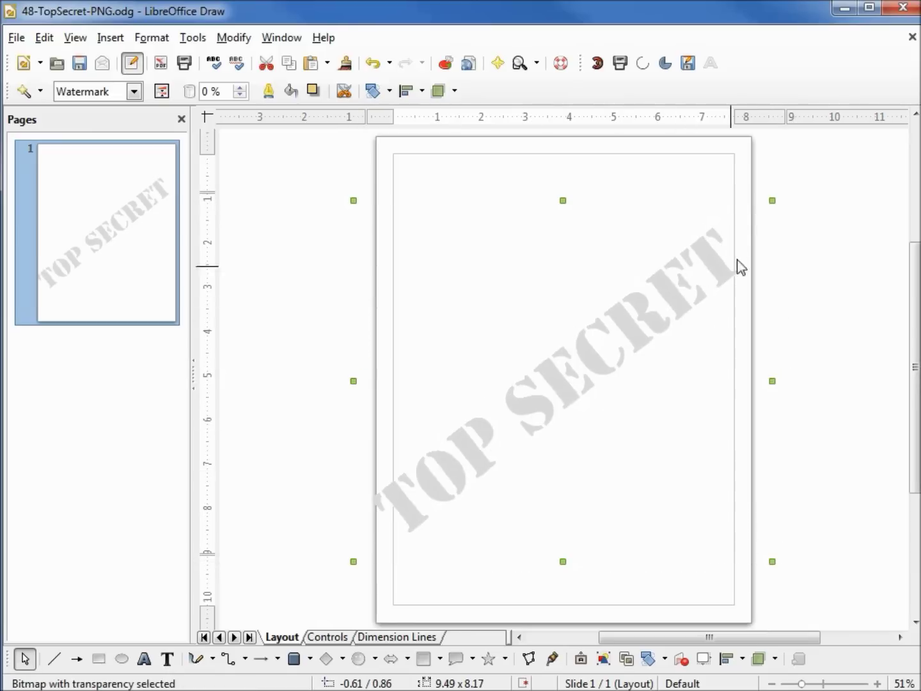
{"action": "left_click_drag", "start_coordinate": [622, 326], "coordinate": [633, 320]}
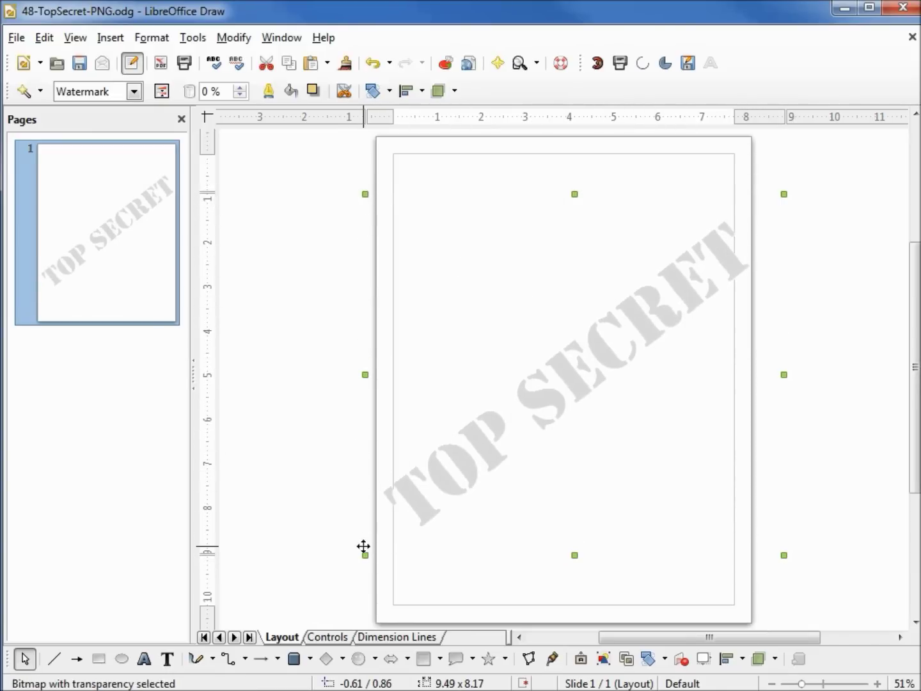
{"action": "left_click_drag", "start_coordinate": [366, 556], "coordinate": [403, 534]}
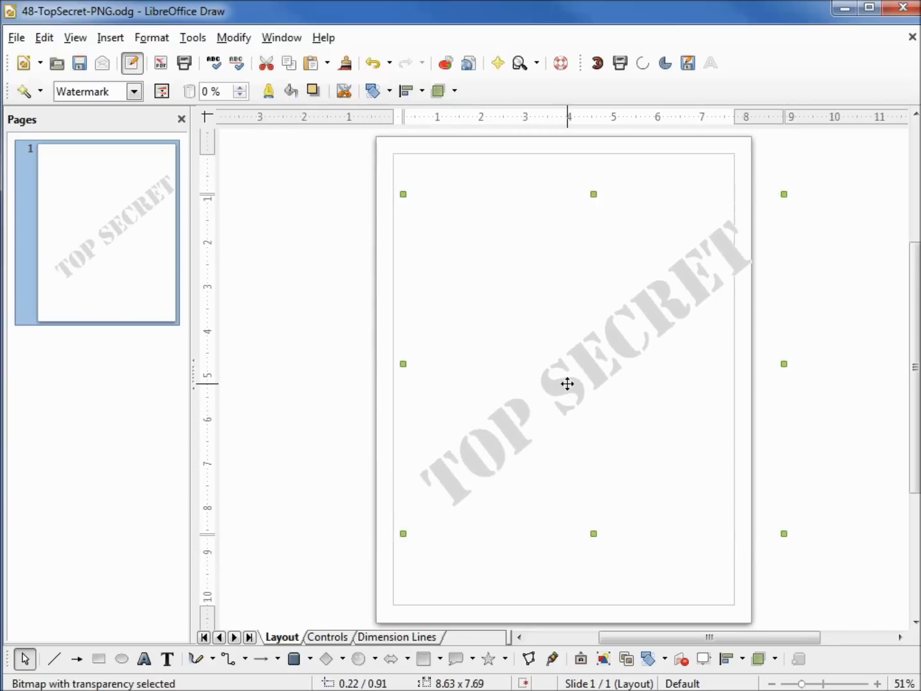
{"action": "left_click_drag", "start_coordinate": [572, 383], "coordinate": [551, 389]}
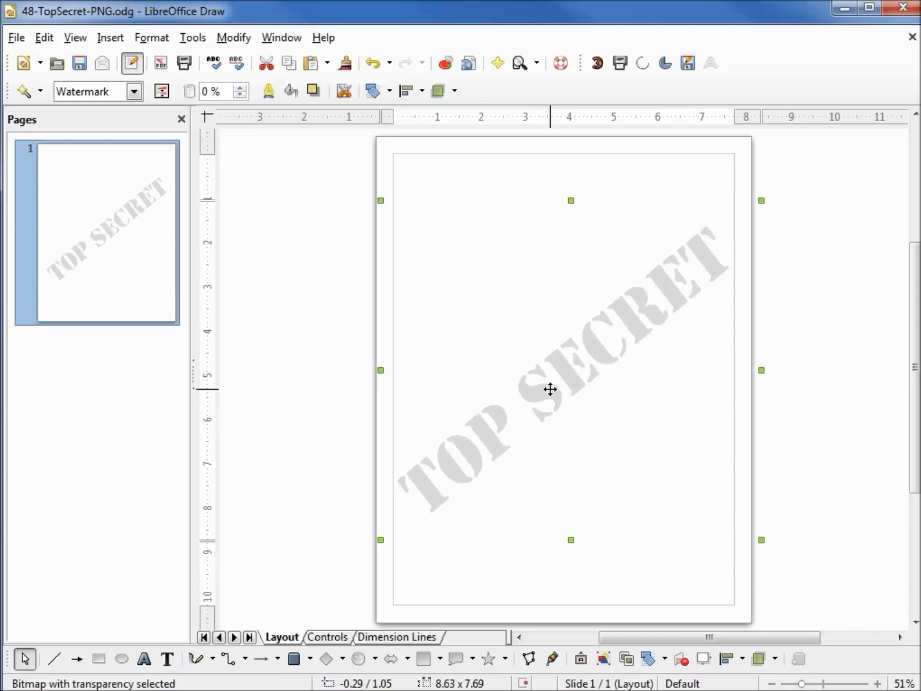
Save the drawing with Save As over 48-TopSecret-PNG.odg, confirming the replacement.
{"action": "left_click", "coordinate": [16, 39]}
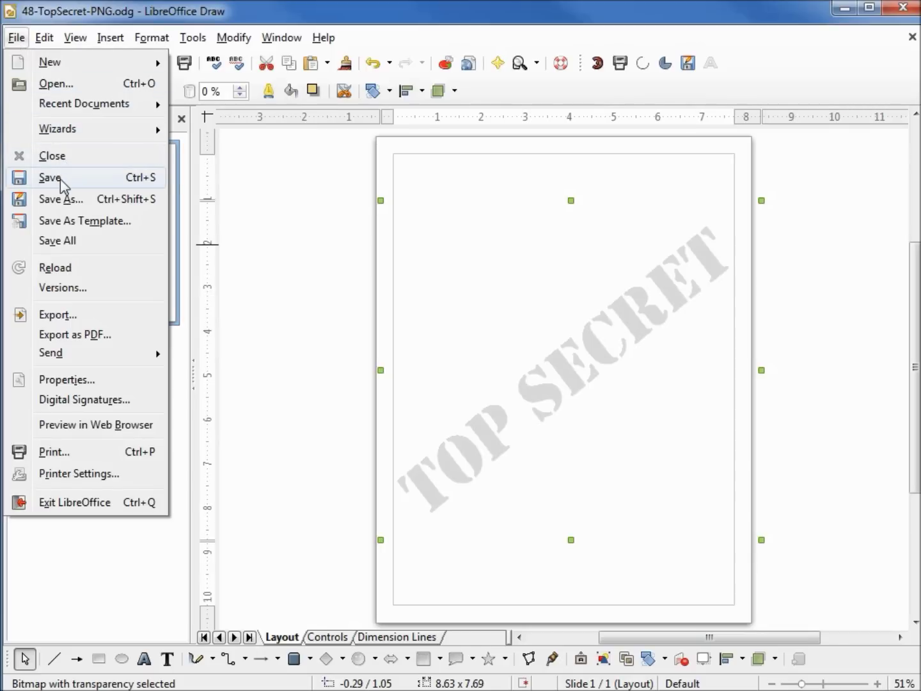
{"action": "left_click", "coordinate": [66, 199]}
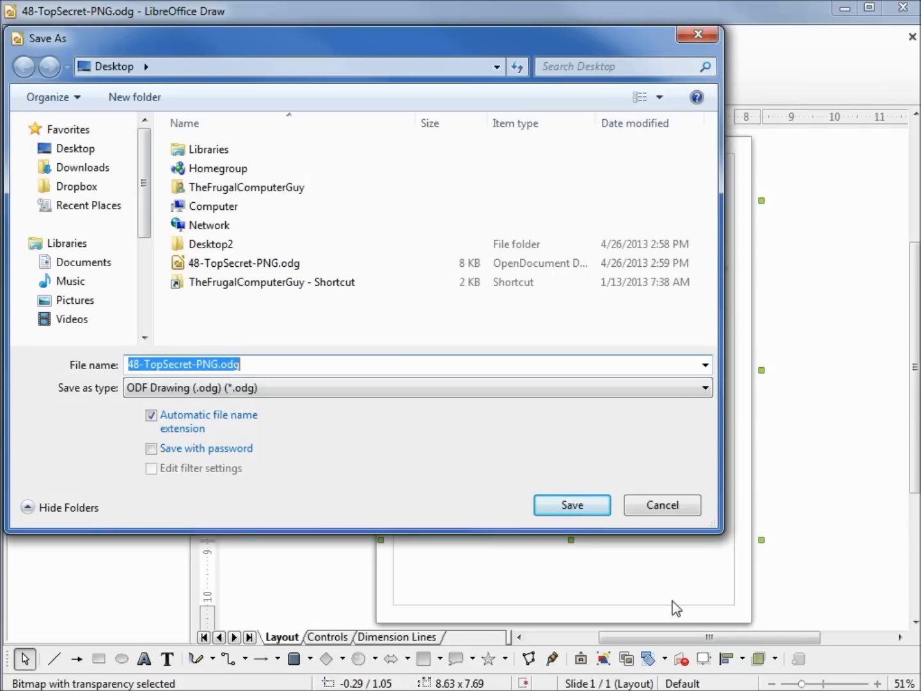
{"action": "left_click", "coordinate": [586, 518]}
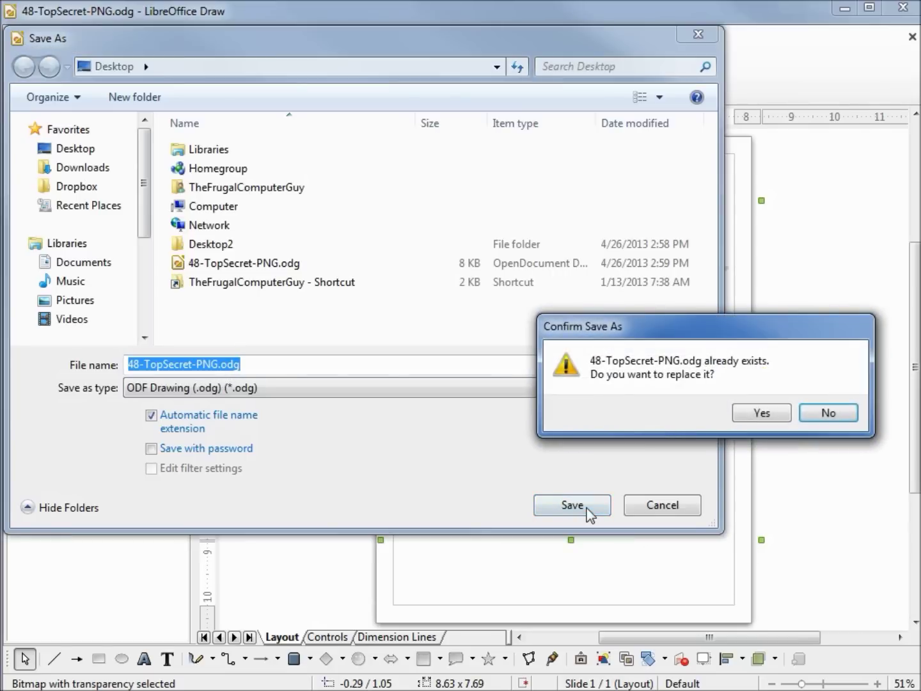
{"action": "left_click", "coordinate": [761, 414]}
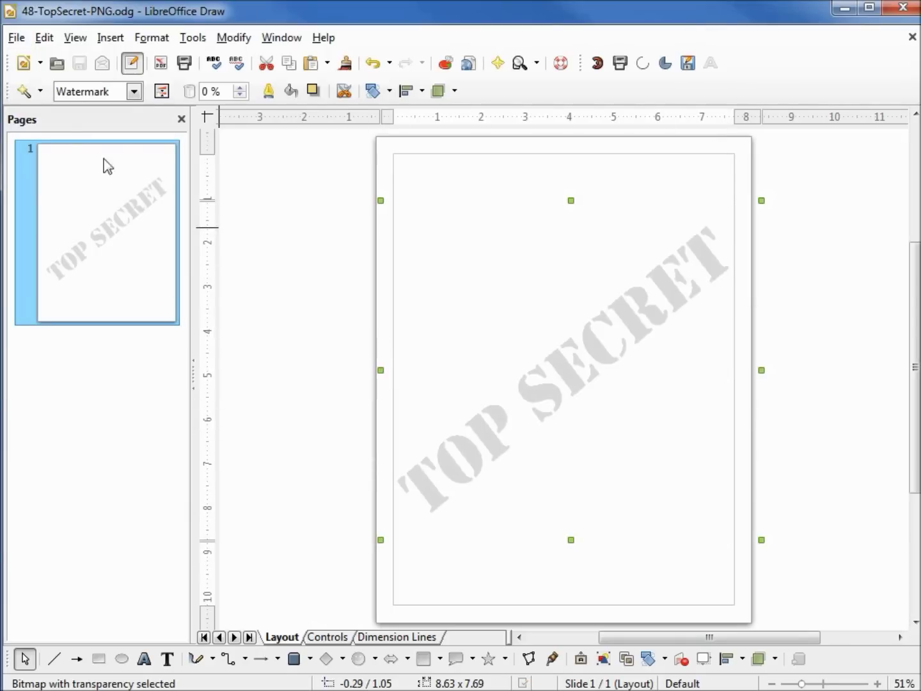
{"action": "left_click", "coordinate": [16, 38]}
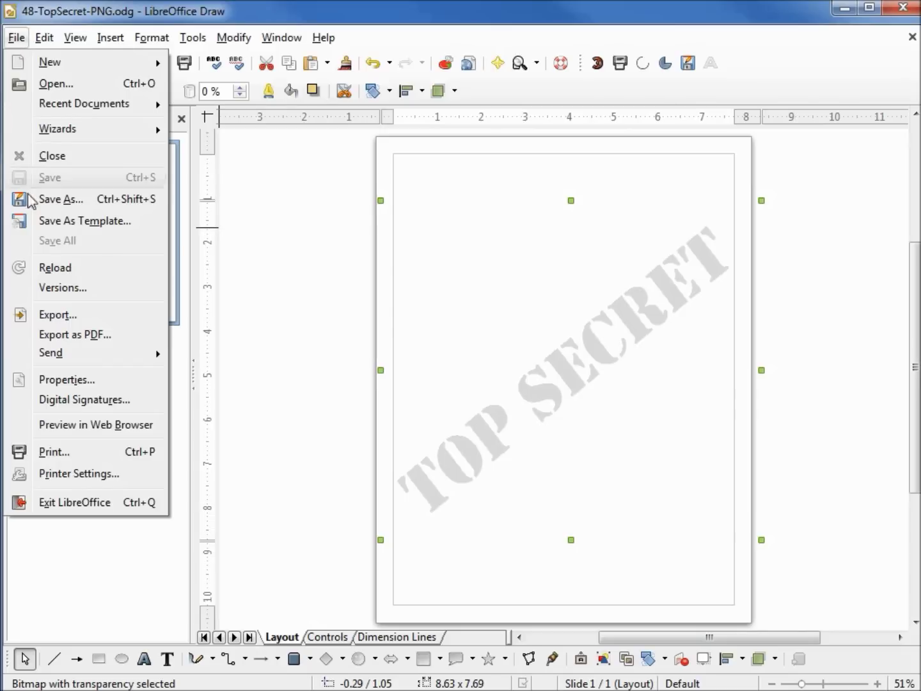
Export the page as 48-TopSecret-PNG.png with default PNG options, then minimize Draw.
{"action": "left_click", "coordinate": [61, 318]}
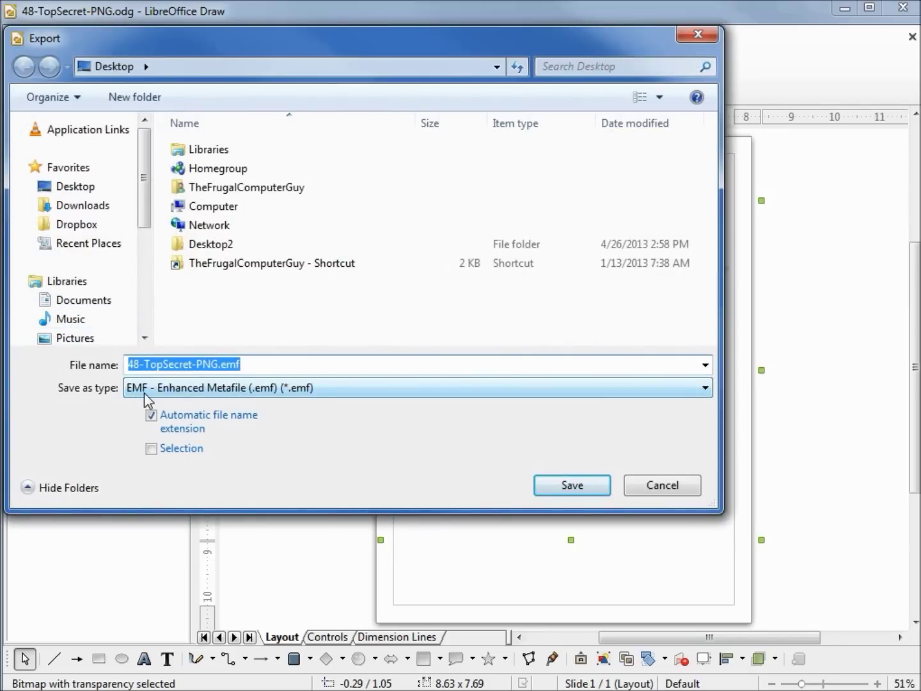
{"action": "left_click", "coordinate": [705, 389]}
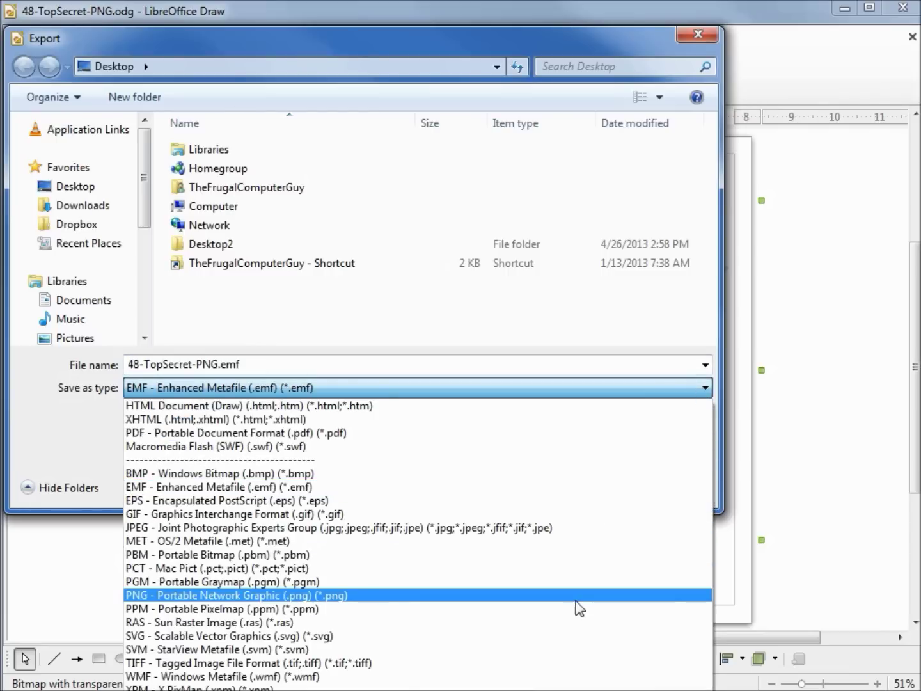
{"action": "left_click", "coordinate": [577, 601]}
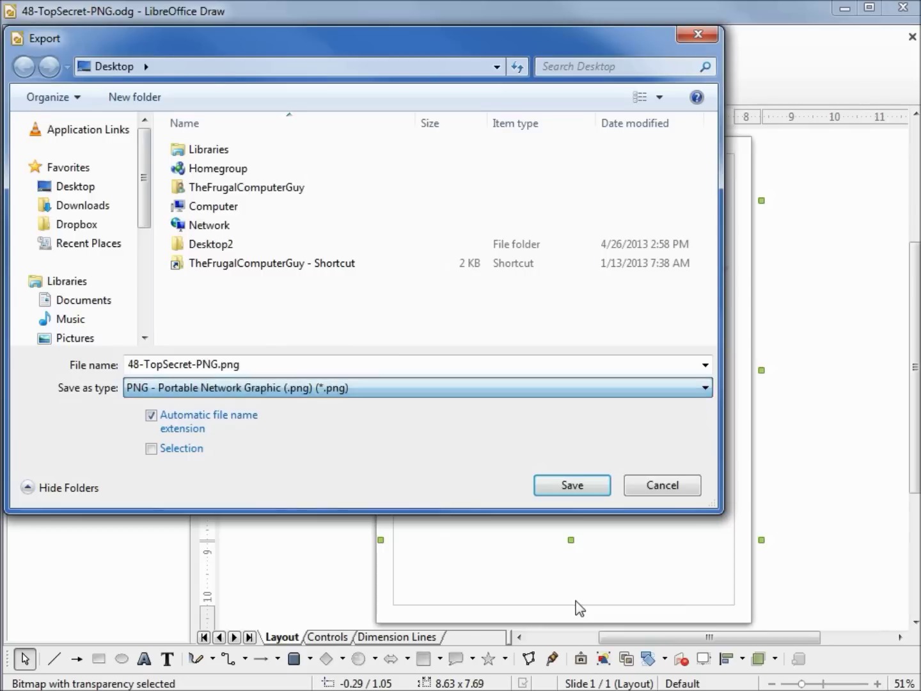
{"action": "left_click", "coordinate": [592, 487]}
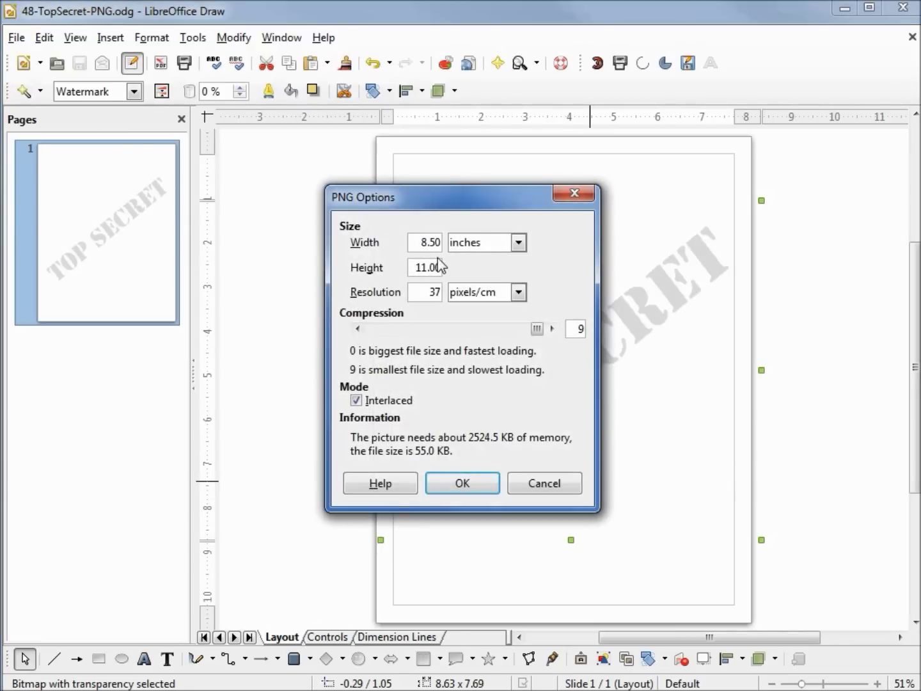
{"action": "left_click", "coordinate": [464, 484]}
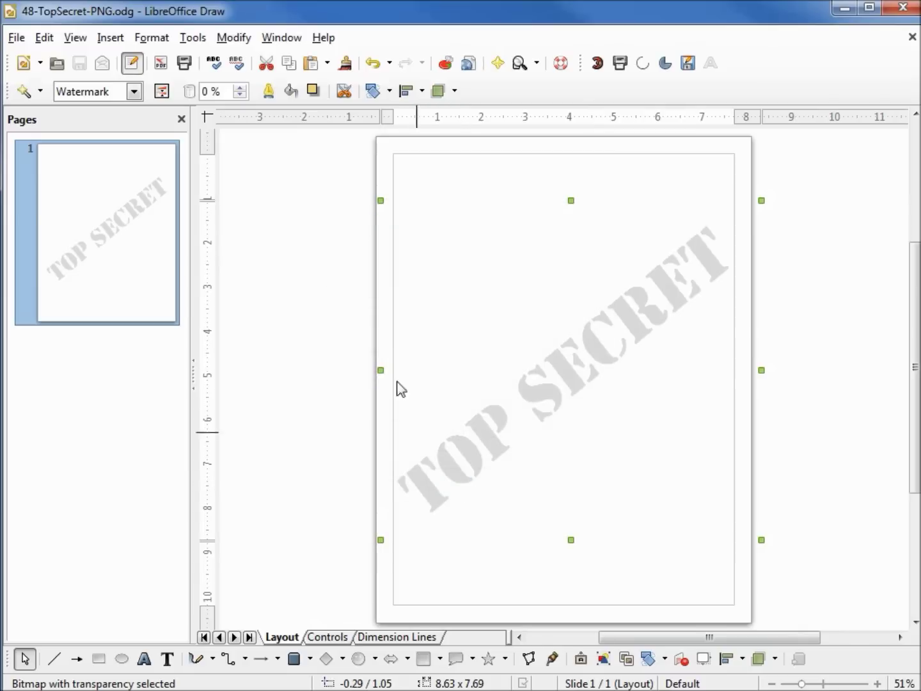
{"action": "left_click", "coordinate": [843, 6]}
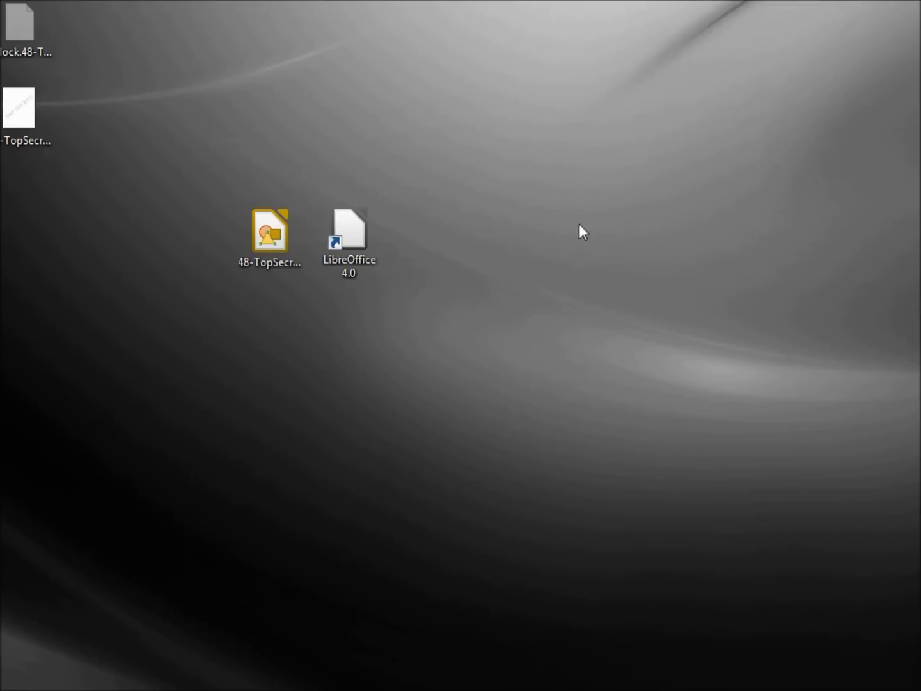
Open 48-TopSecret-PNG.png in Paint and zoom out to see the whole page.
{"action": "left_click_drag", "start_coordinate": [8, 122], "coordinate": [157, 244]}
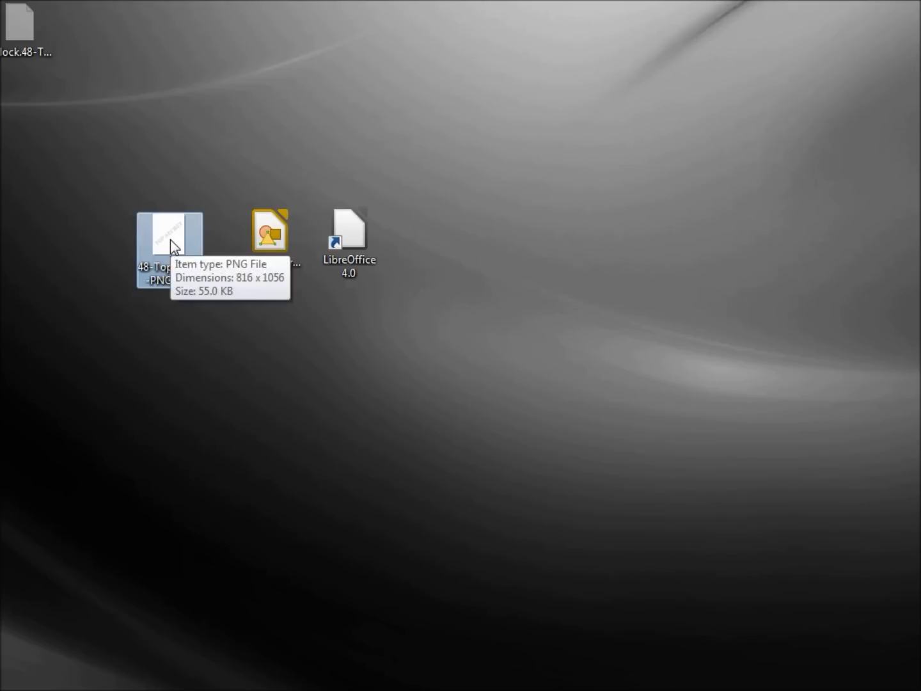
{"action": "double_click", "coordinate": [170, 239]}
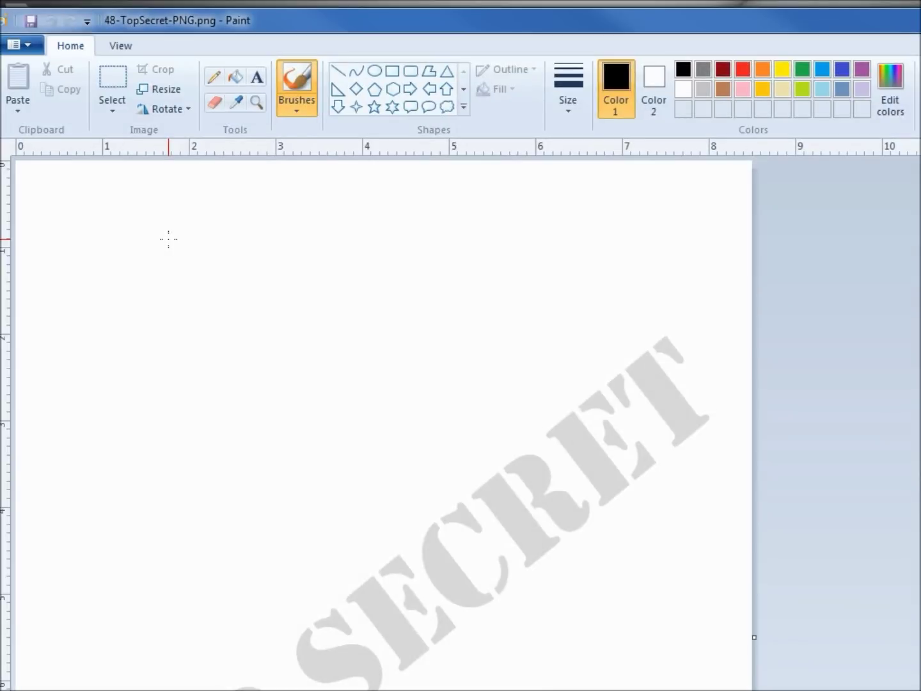
{"action": "left_click", "coordinate": [118, 45]}
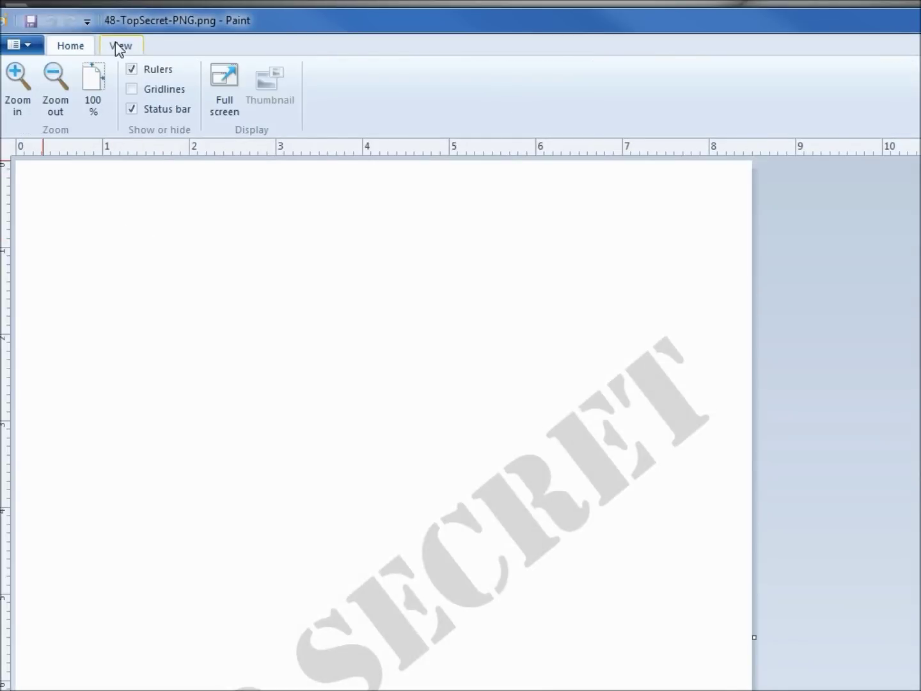
{"action": "left_click", "coordinate": [60, 78]}
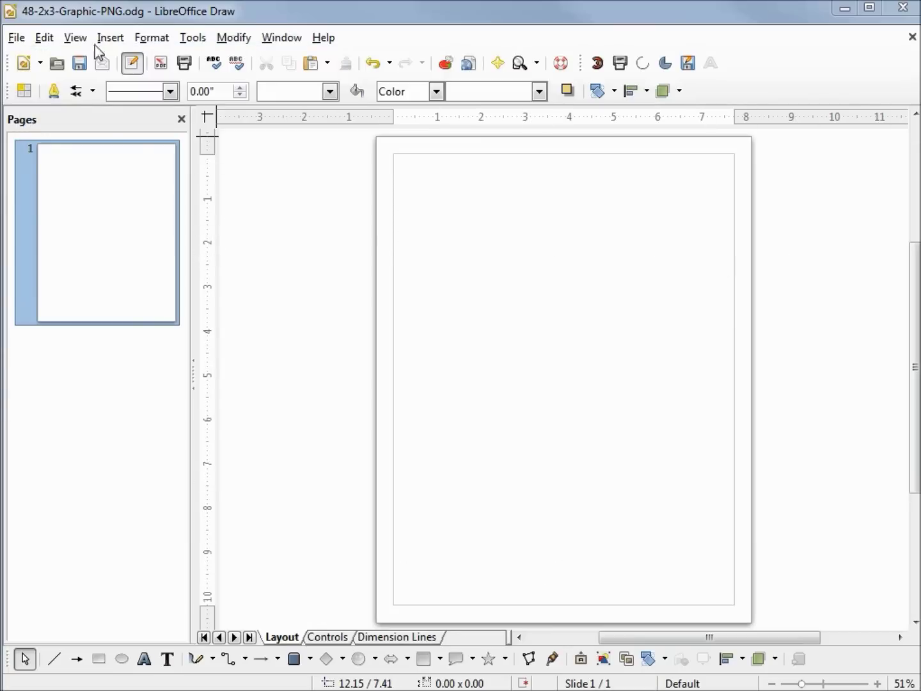
Set the page to 3" wide by 2" high with 0 margins, accepting the print-range warning.
{"action": "left_click", "coordinate": [148, 40]}
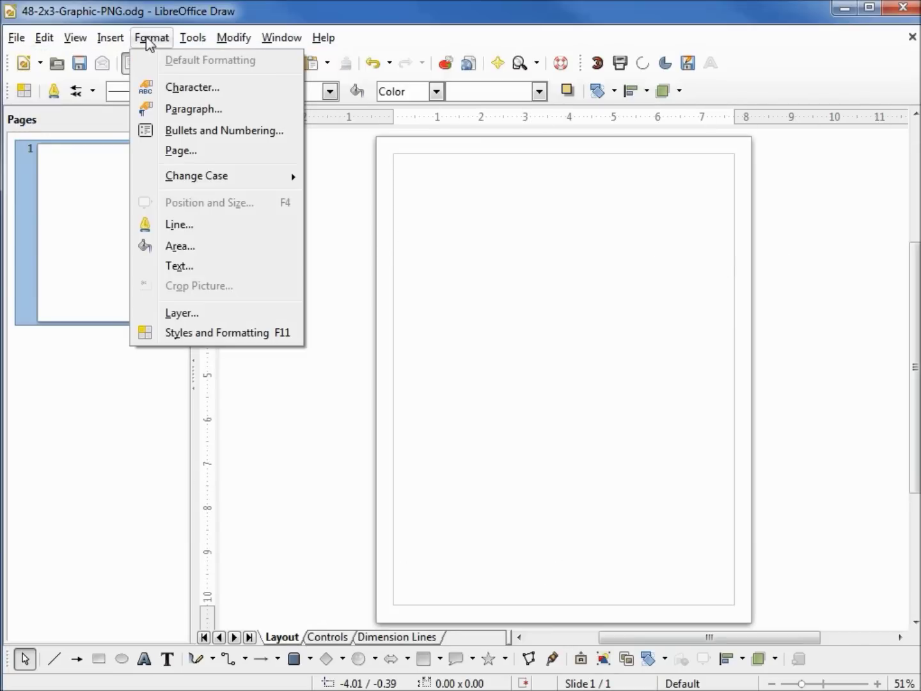
{"action": "left_click", "coordinate": [201, 155]}
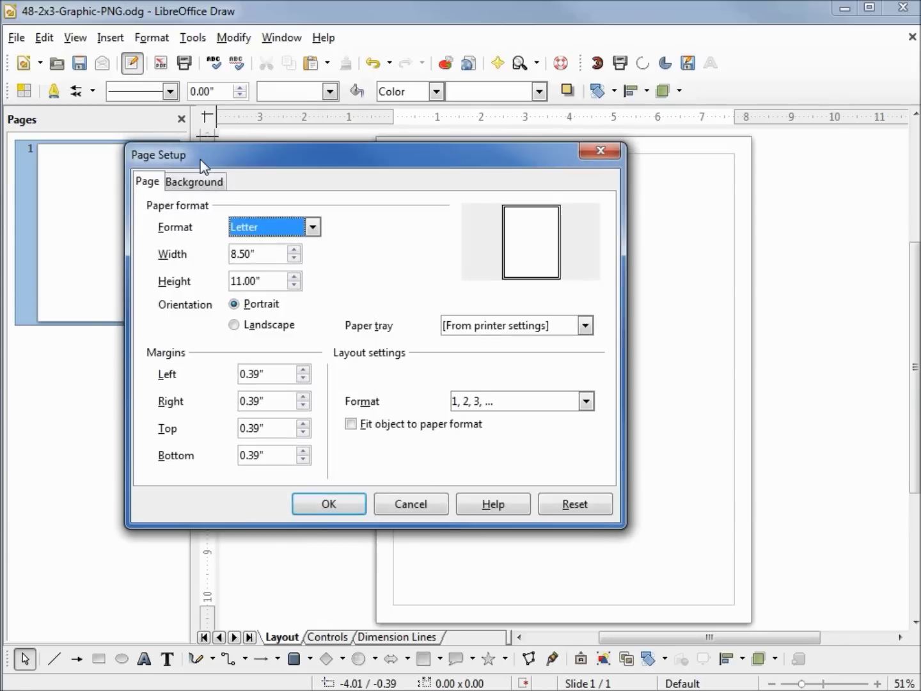
{"action": "left_click_drag", "start_coordinate": [262, 256], "coordinate": [235, 255]}
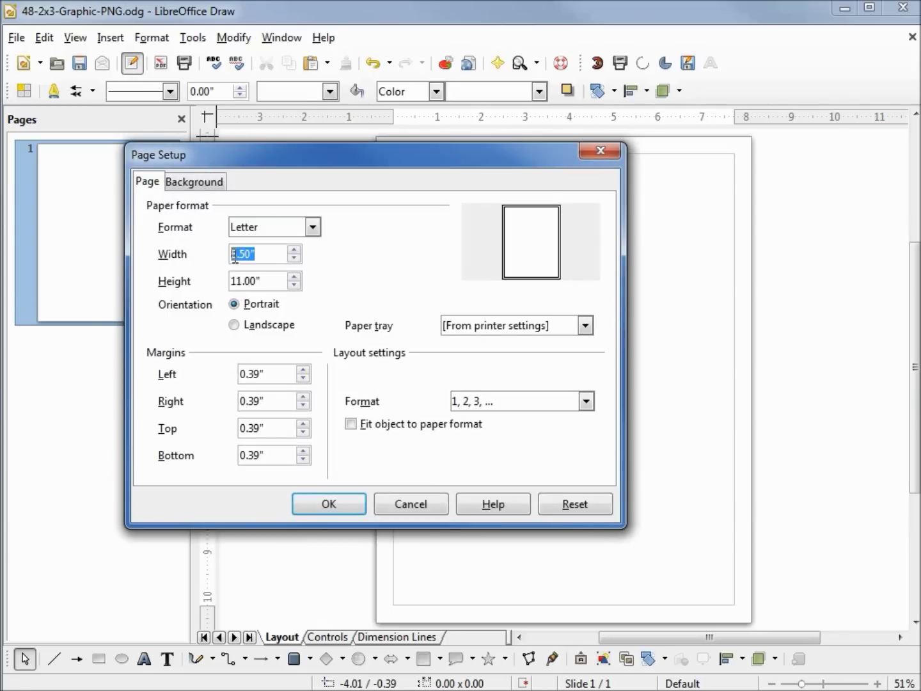
{"action": "type", "text": "3"}
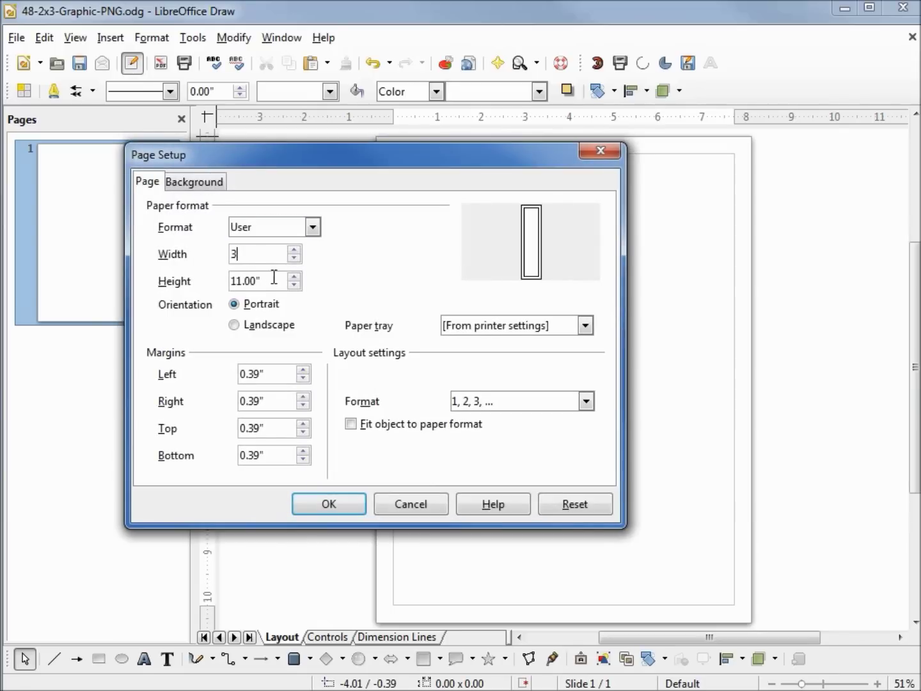
{"action": "key", "text": "Tab"}
{"action": "type", "text": "2"}
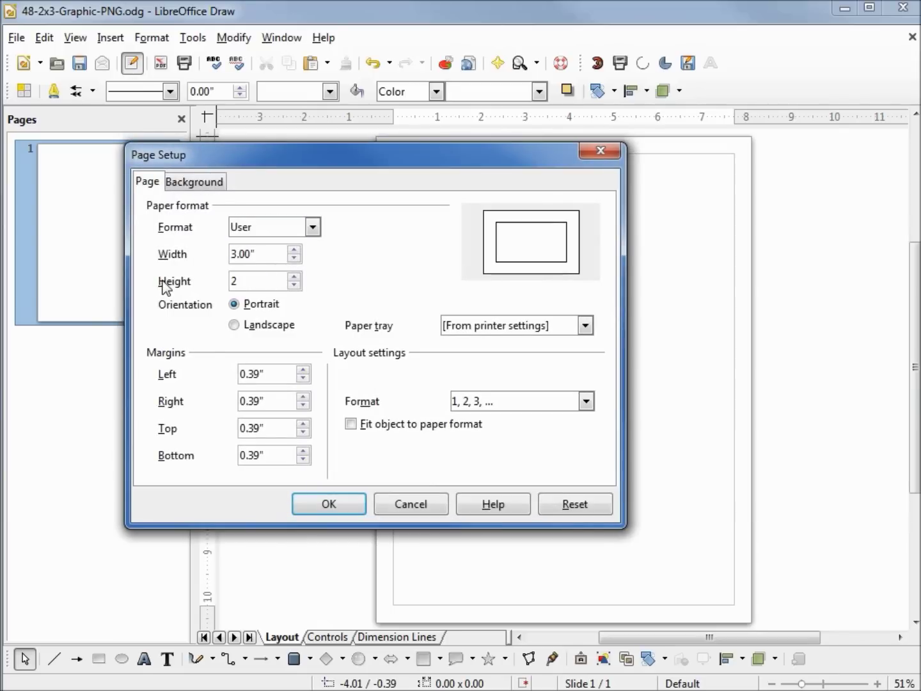
{"action": "left_click", "coordinate": [274, 377]}
{"action": "type", "text": "0"}
{"action": "key", "text": "Tab"}
{"action": "type", "text": "0"}
{"action": "key", "text": "Tab"}
{"action": "type", "text": "0"}
{"action": "key", "text": "Tab"}
{"action": "type", "text": "0"}
{"action": "key", "text": "Tab"}
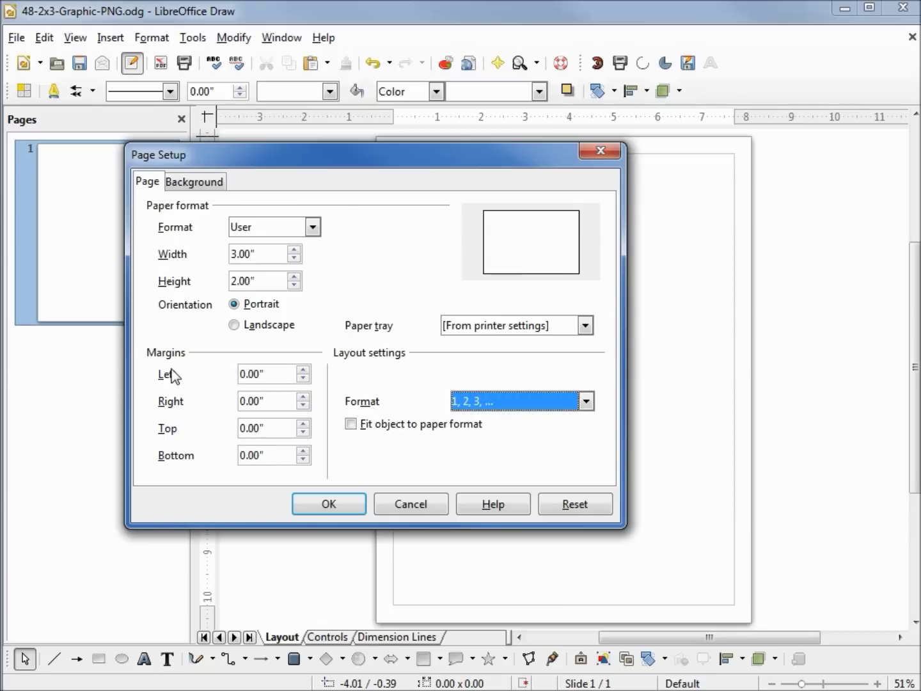
{"action": "left_click", "coordinate": [325, 504]}
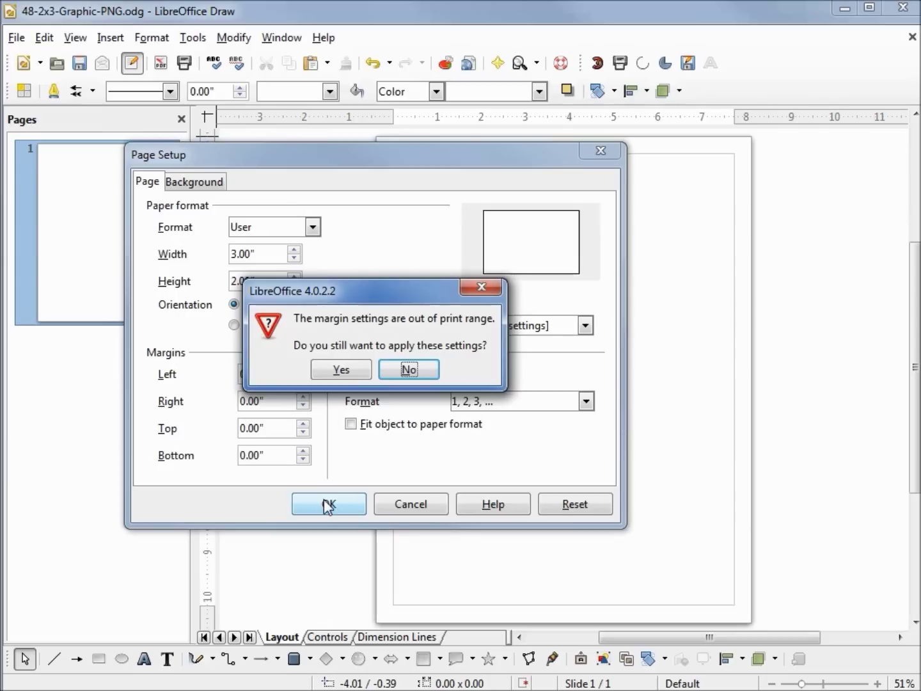
{"action": "left_click", "coordinate": [349, 368]}
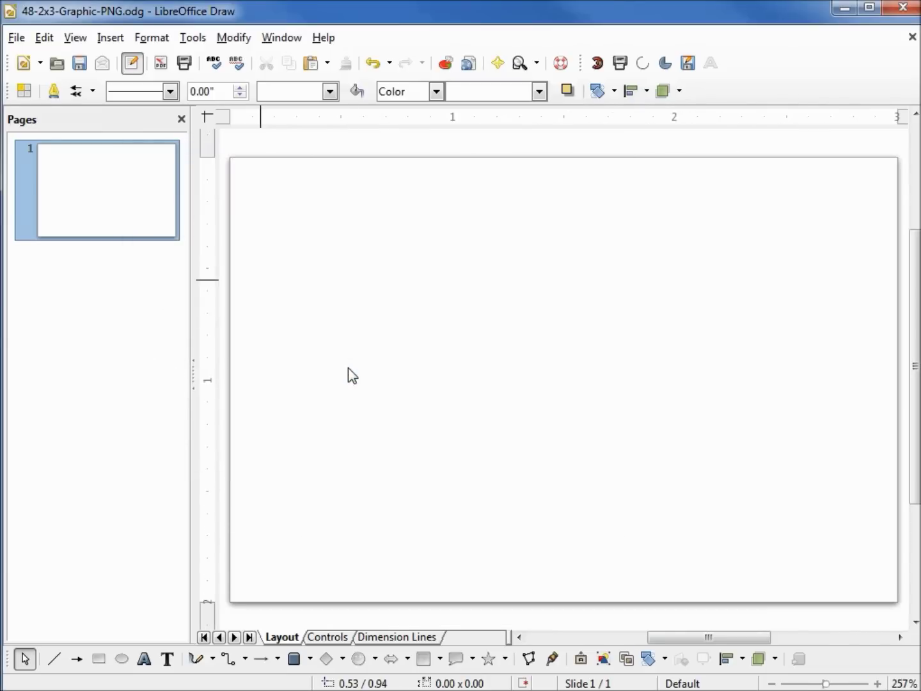
Turn on Display Grid and Snap to Grid under View > Grid.
{"action": "left_click", "coordinate": [74, 38]}
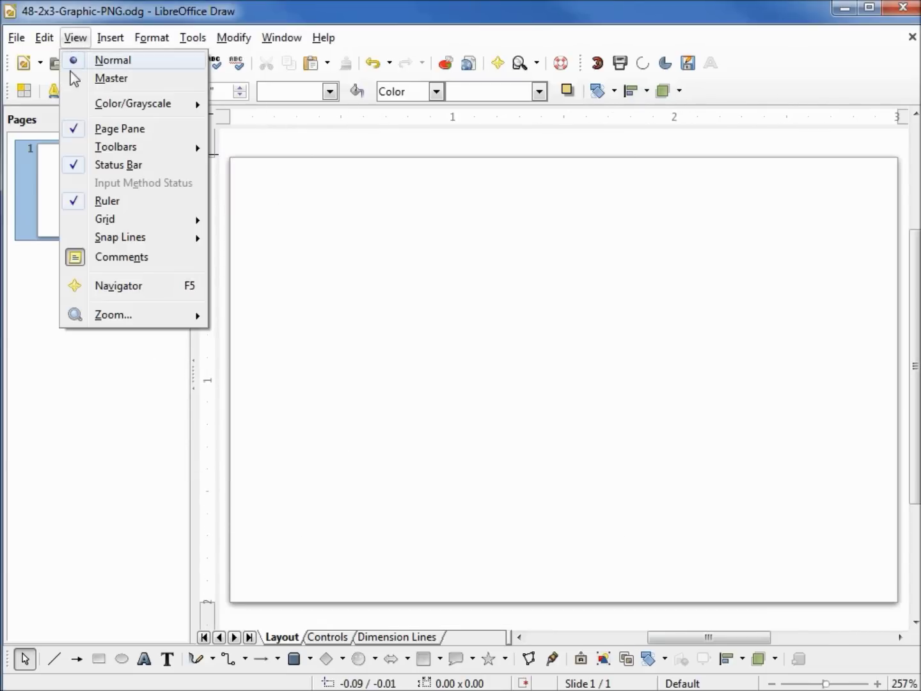
{"action": "mouse_move", "coordinate": [141, 224]}
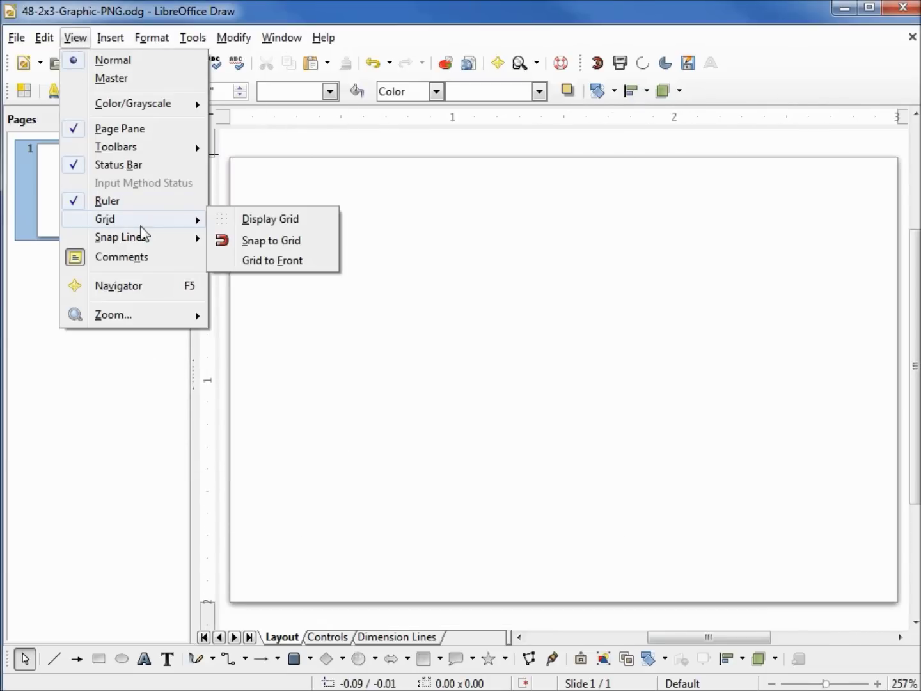
{"action": "left_click", "coordinate": [281, 219]}
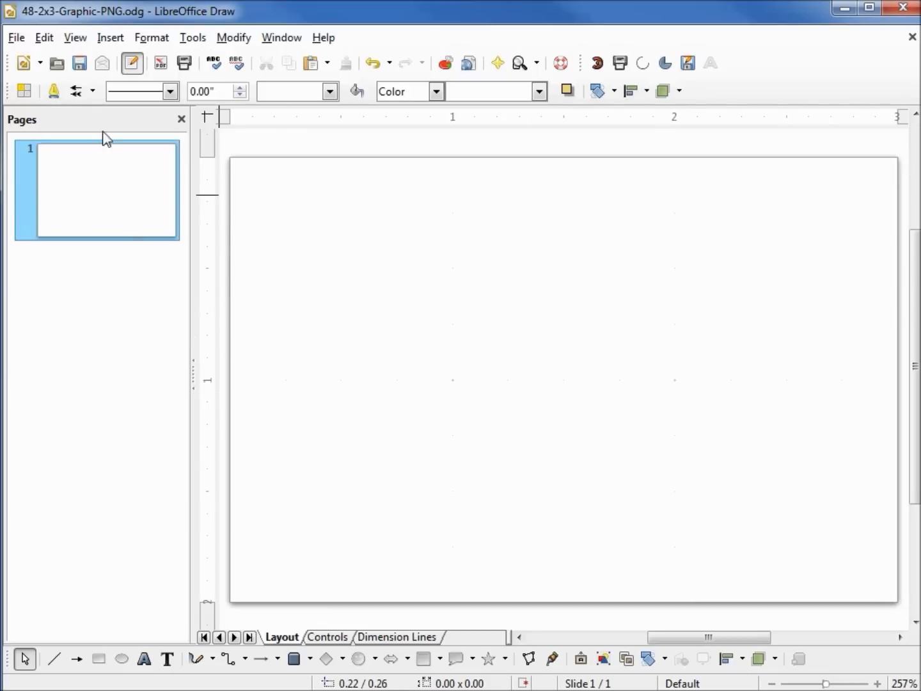
{"action": "left_click", "coordinate": [68, 38]}
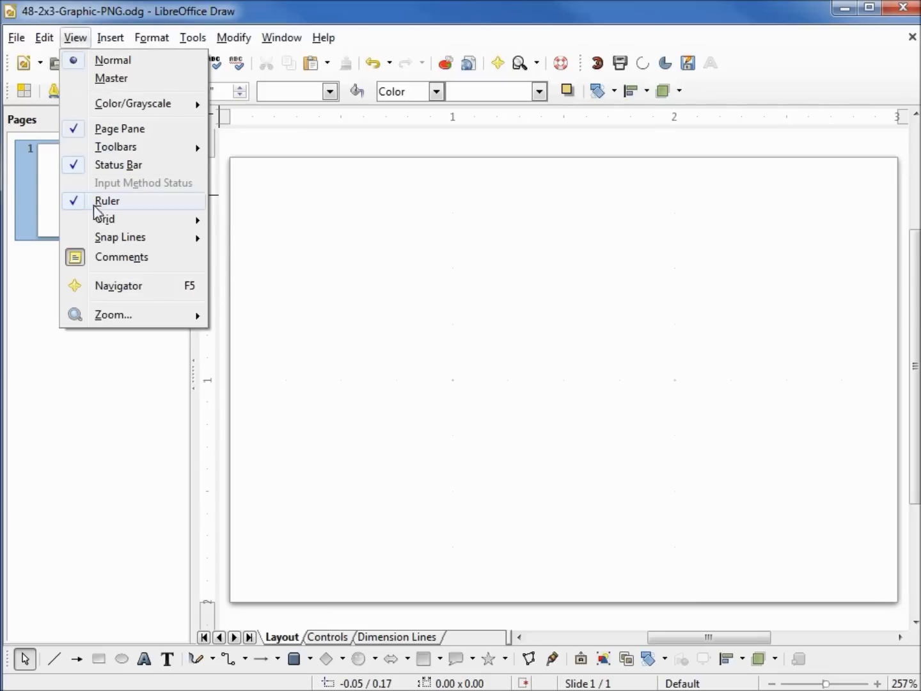
{"action": "mouse_move", "coordinate": [106, 218]}
{"action": "left_click", "coordinate": [269, 242]}
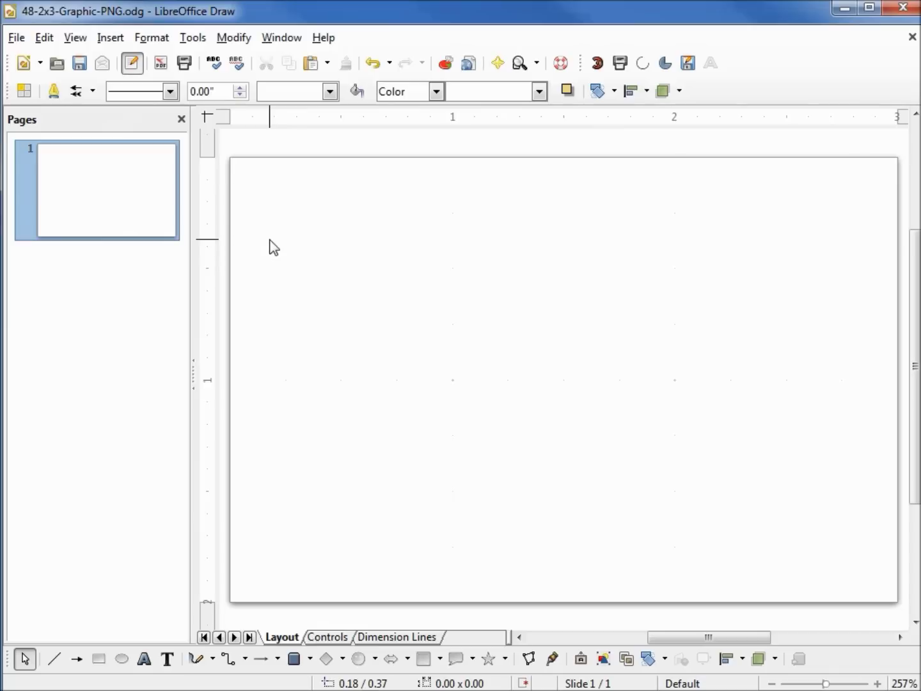
Draw eight full-height vertical lines at 0.25-inch spacing, then a 3.00 x 1.00 inch rectangle across the middle.
{"action": "left_click", "coordinate": [56, 664]}
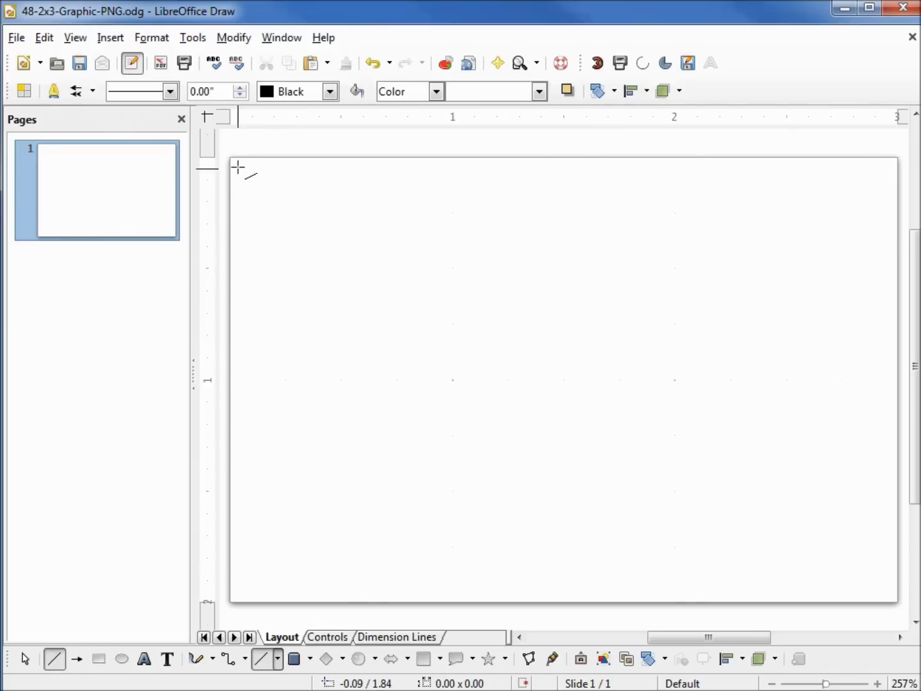
{"action": "left_click_drag", "start_coordinate": [224, 182], "coordinate": [227, 600]}
{"action": "left_click_drag", "start_coordinate": [285, 601], "coordinate": [272, 159]}
{"action": "left_click_drag", "start_coordinate": [344, 162], "coordinate": [394, 160]}
{"action": "left_click_drag", "start_coordinate": [449, 163], "coordinate": [454, 609]}
{"action": "left_click_drag", "start_coordinate": [527, 611], "coordinate": [520, 154]}
{"action": "mouse_move", "coordinate": [576, 160]}
{"action": "left_mouse_down"}
{"action": "mouse_move", "coordinate": [602, 395]}
{"action": "mouse_move", "coordinate": [566, 606]}
{"action": "left_mouse_up"}
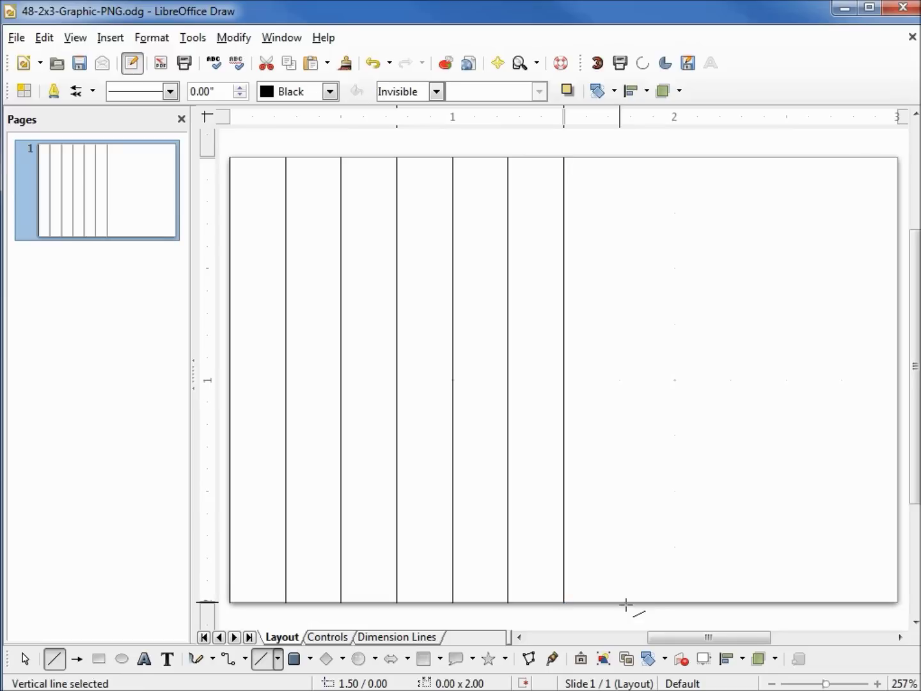
{"action": "left_click_drag", "start_coordinate": [626, 607], "coordinate": [844, 157]}
{"action": "left_click_drag", "start_coordinate": [899, 156], "coordinate": [898, 602]}
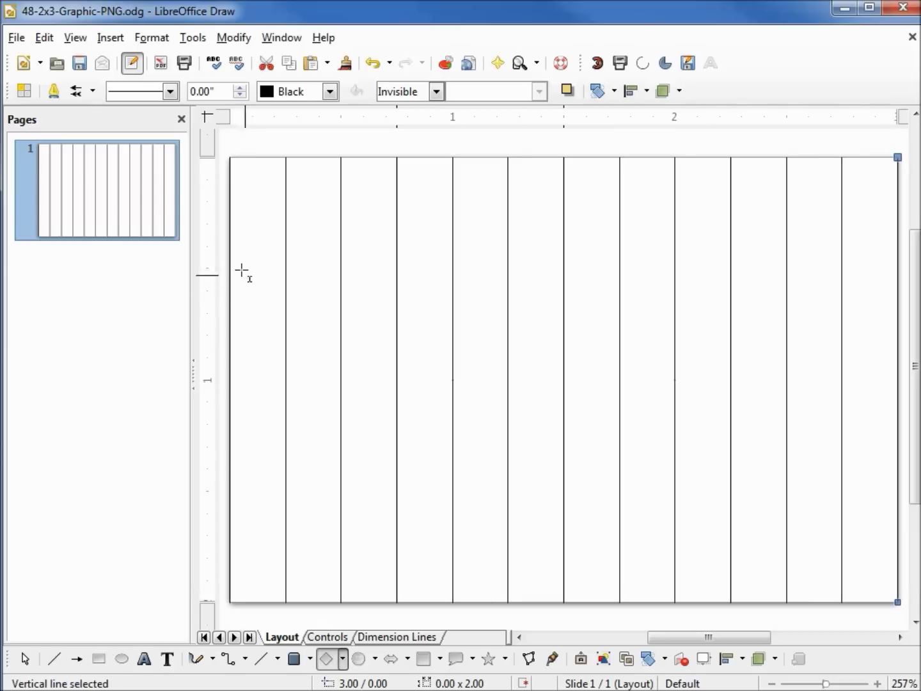
{"action": "left_click_drag", "start_coordinate": [240, 271], "coordinate": [917, 512]}
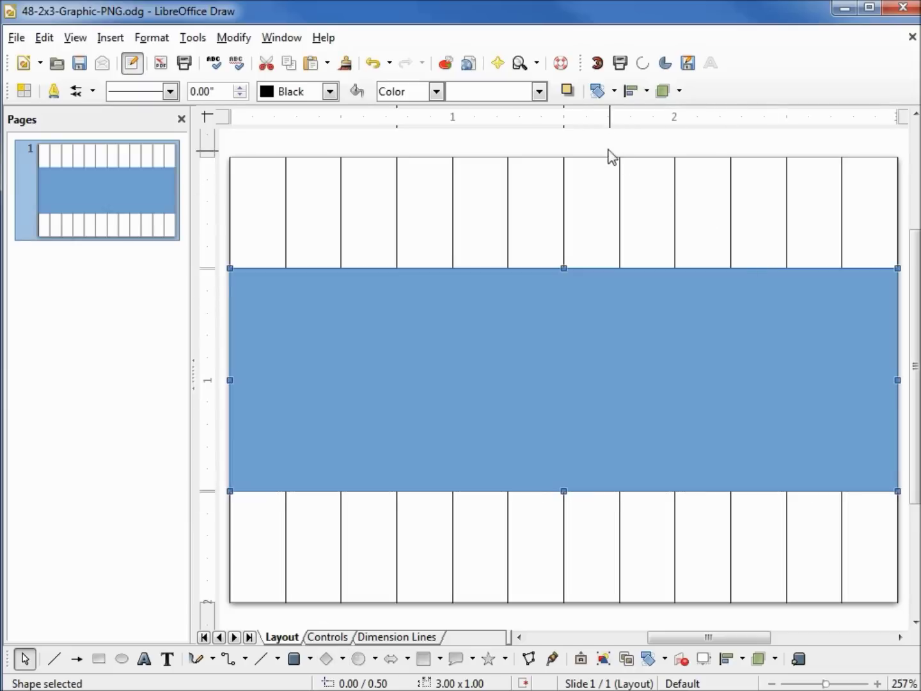
Fill the middle rectangle with Pale yellow and paste 'TheFrugalComputerGuy' inside it as text.
{"action": "left_click", "coordinate": [541, 92]}
{"action": "left_click_drag", "start_coordinate": [544, 121], "coordinate": [556, 214]}
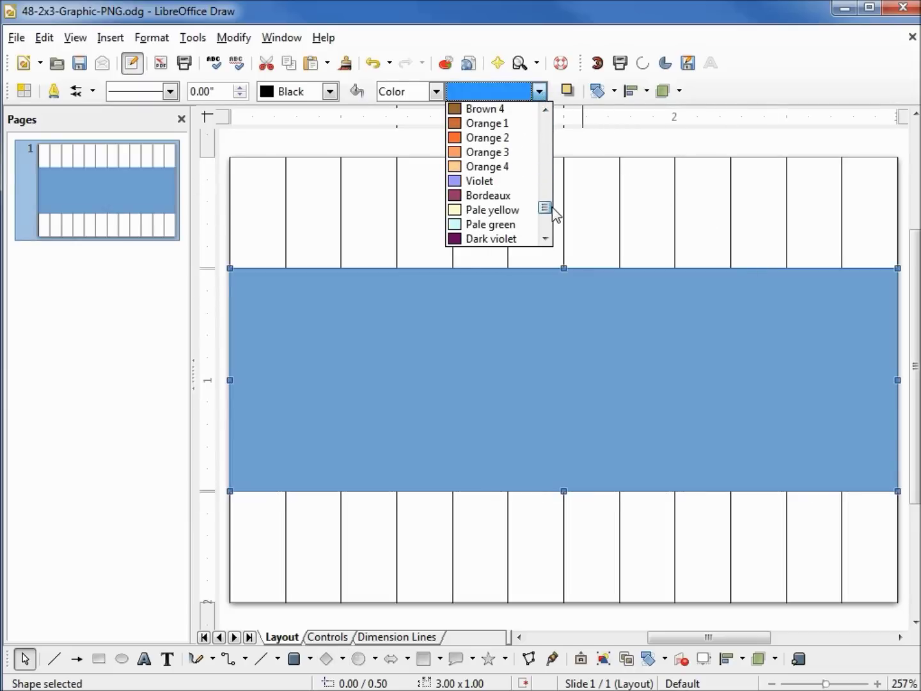
{"action": "left_click", "coordinate": [512, 215]}
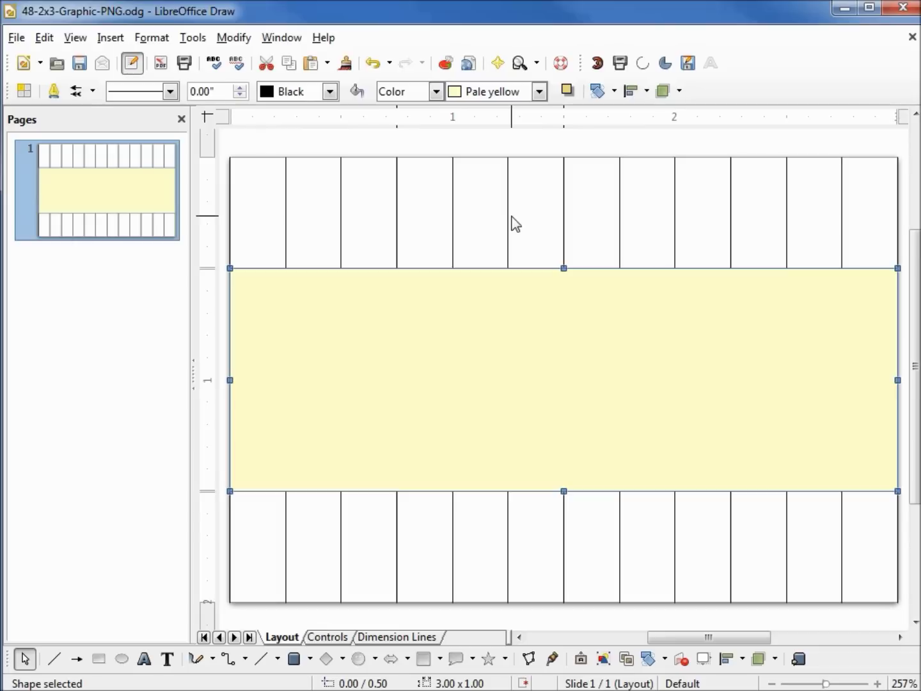
{"action": "double_click", "coordinate": [546, 391]}
{"action": "type", "text": "TheFrugalComputerGuy"}
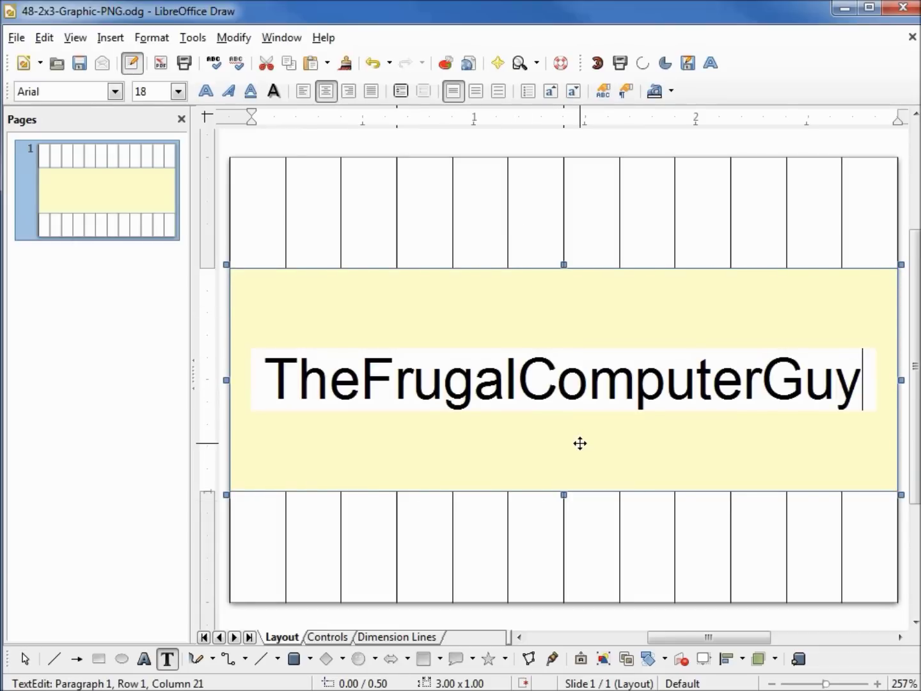
{"action": "key", "text": "Escape"}
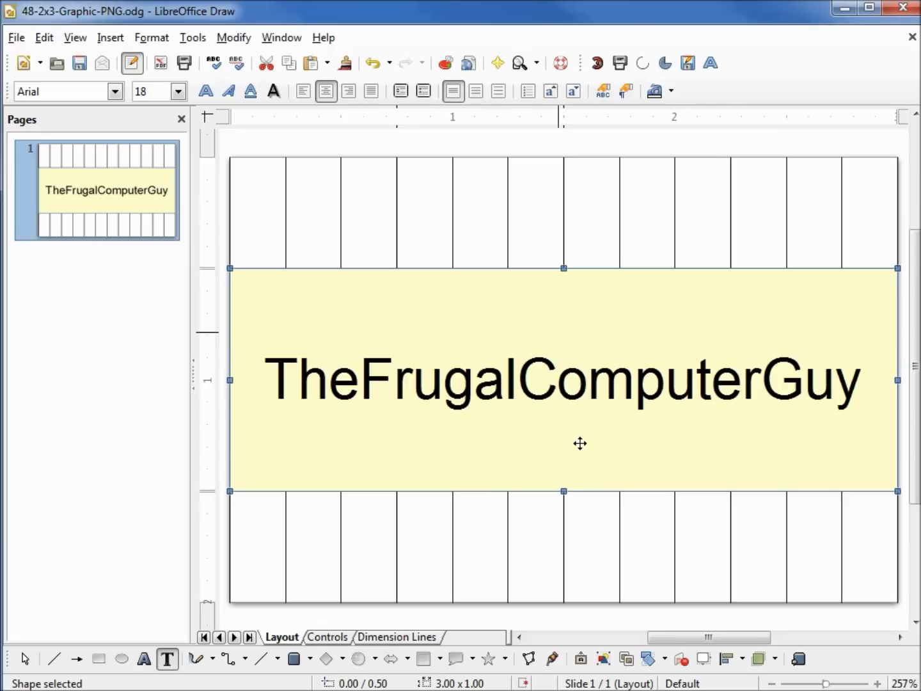
Save the drawing and export a 3.00 x 2.00 inch PNG, 48-2x3-Graphic-PNG.png, to the Desktop.
{"action": "left_click", "coordinate": [17, 38]}
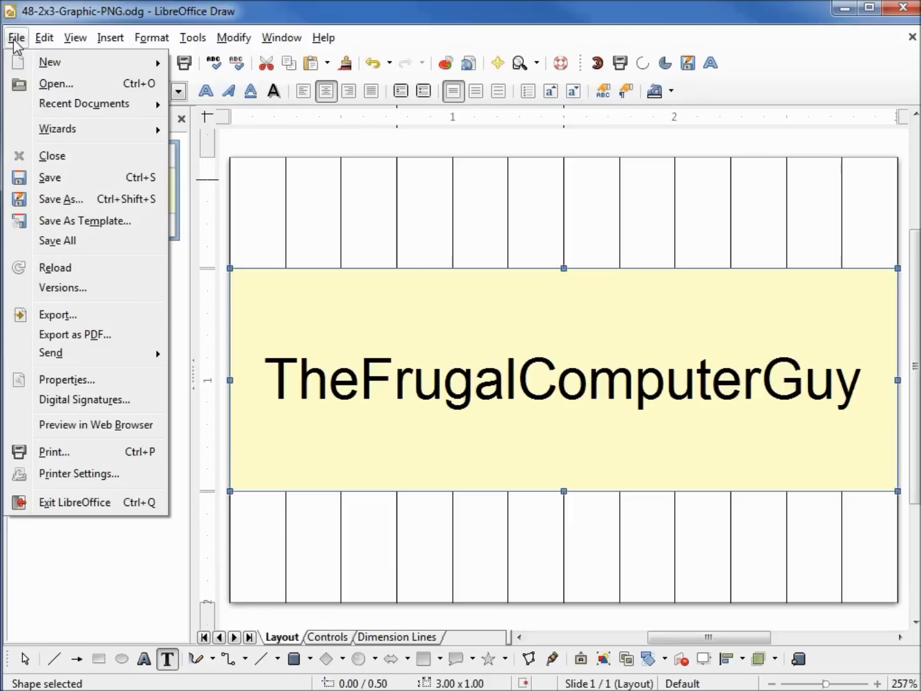
{"action": "left_click", "coordinate": [69, 182]}
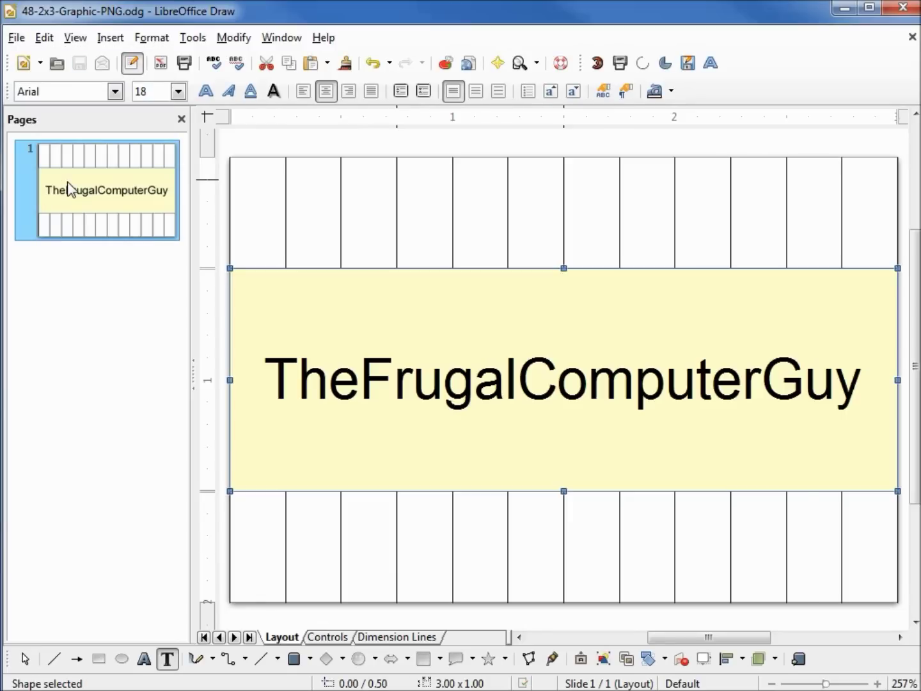
{"action": "left_click", "coordinate": [16, 38]}
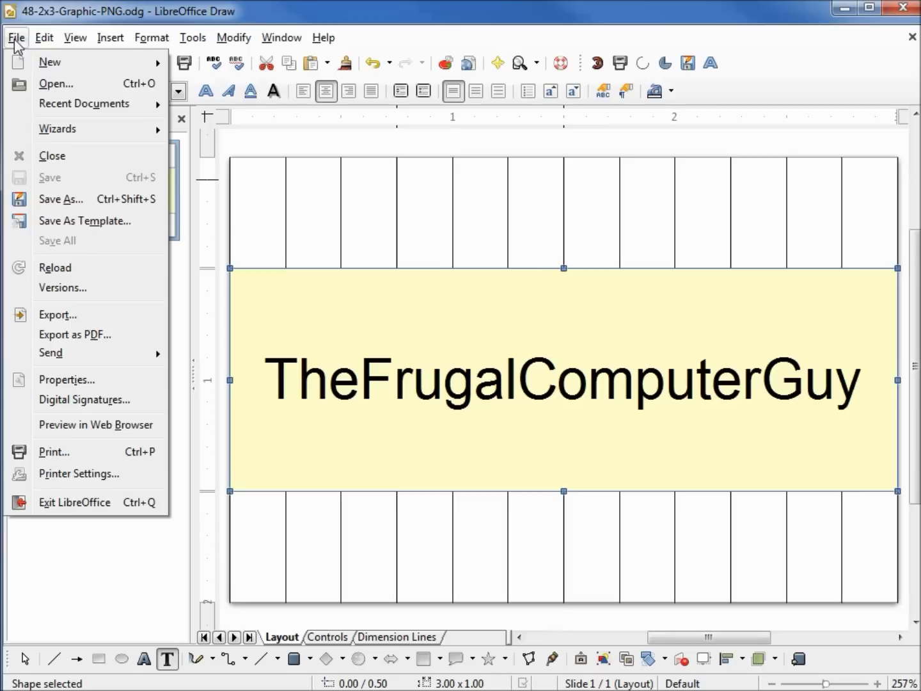
{"action": "left_click", "coordinate": [65, 315]}
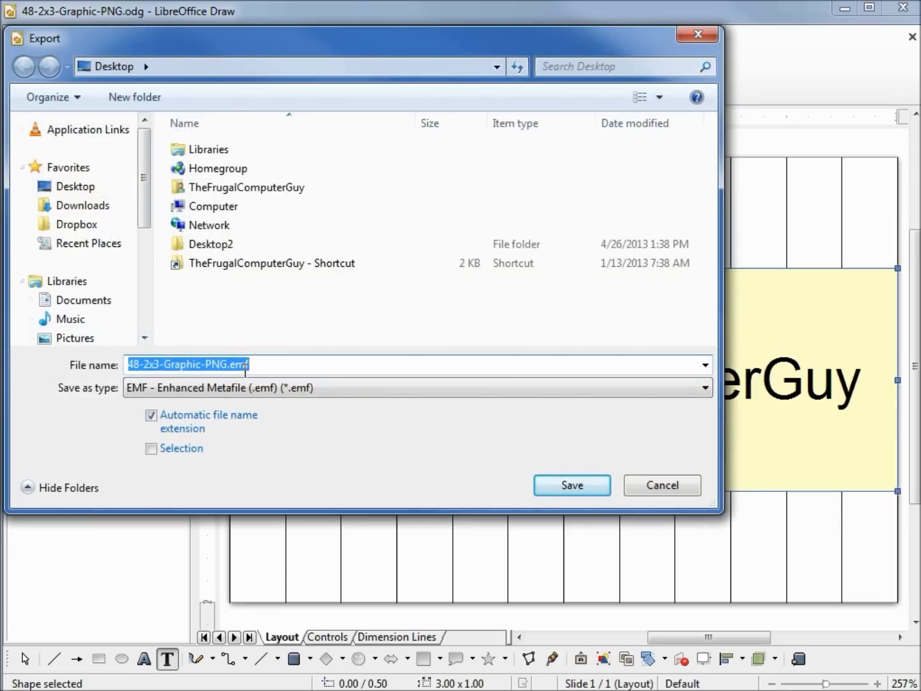
{"action": "left_click", "coordinate": [705, 388]}
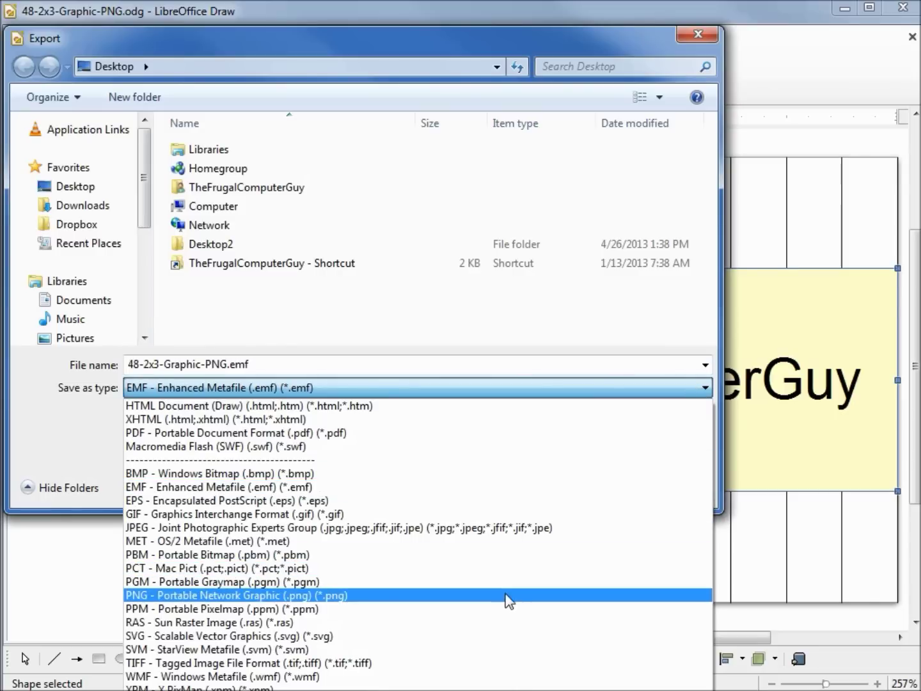
{"action": "left_click", "coordinate": [506, 596]}
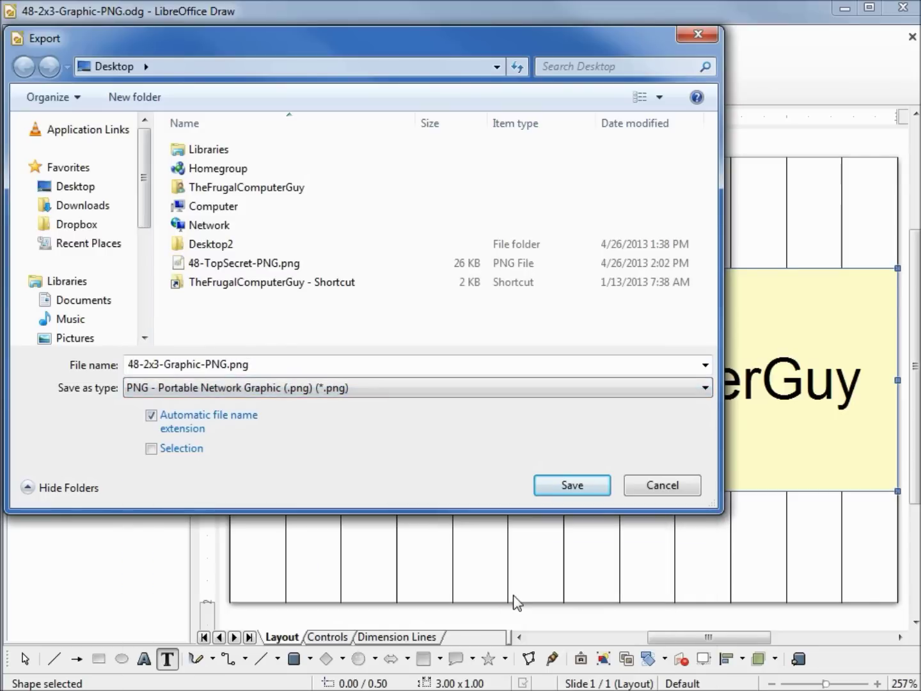
{"action": "left_click", "coordinate": [577, 488]}
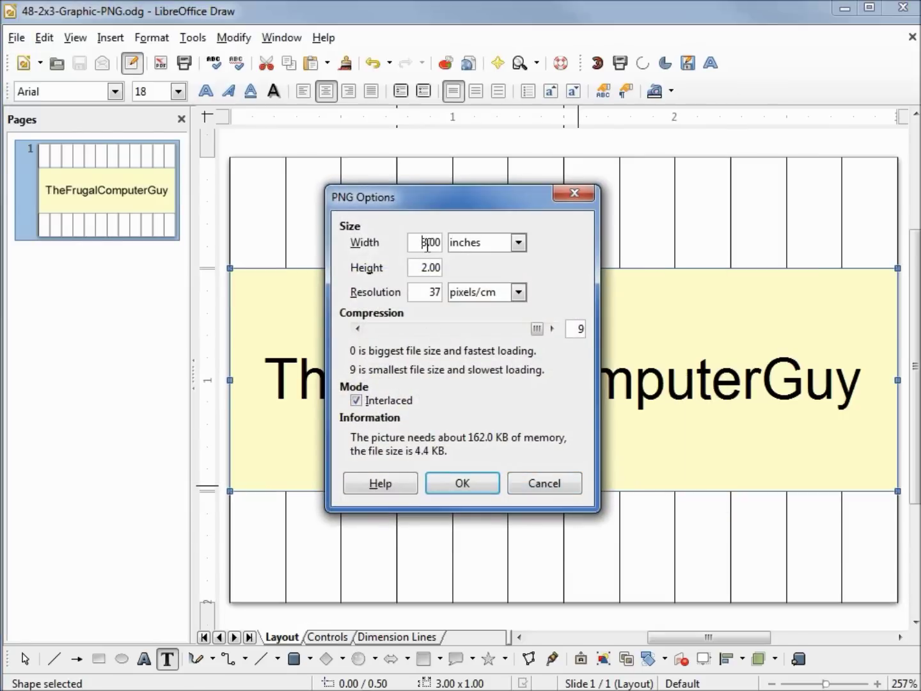
{"action": "left_click", "coordinate": [469, 486]}
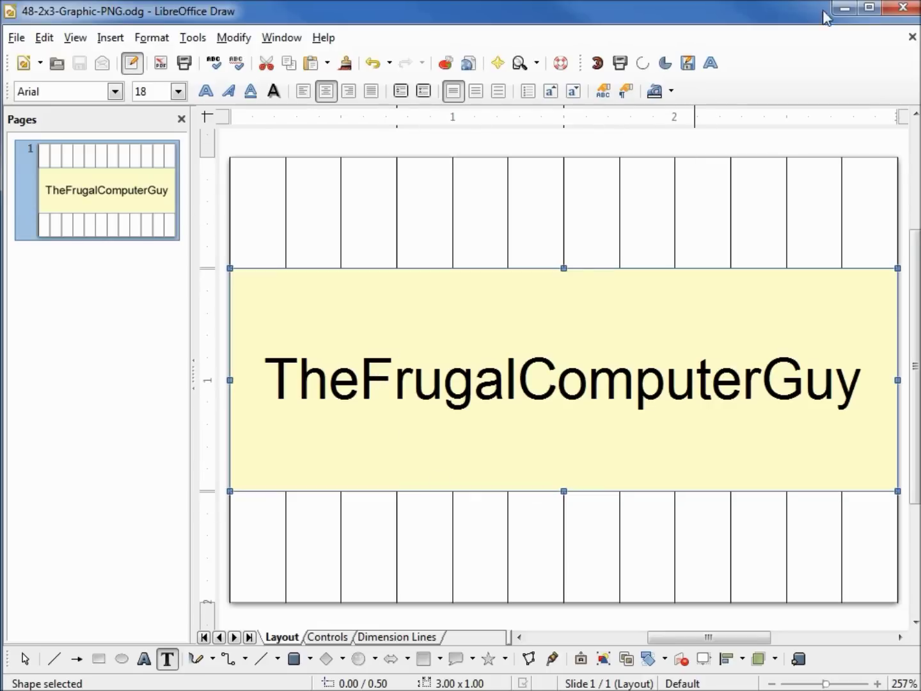
{"action": "left_click", "coordinate": [844, 9]}
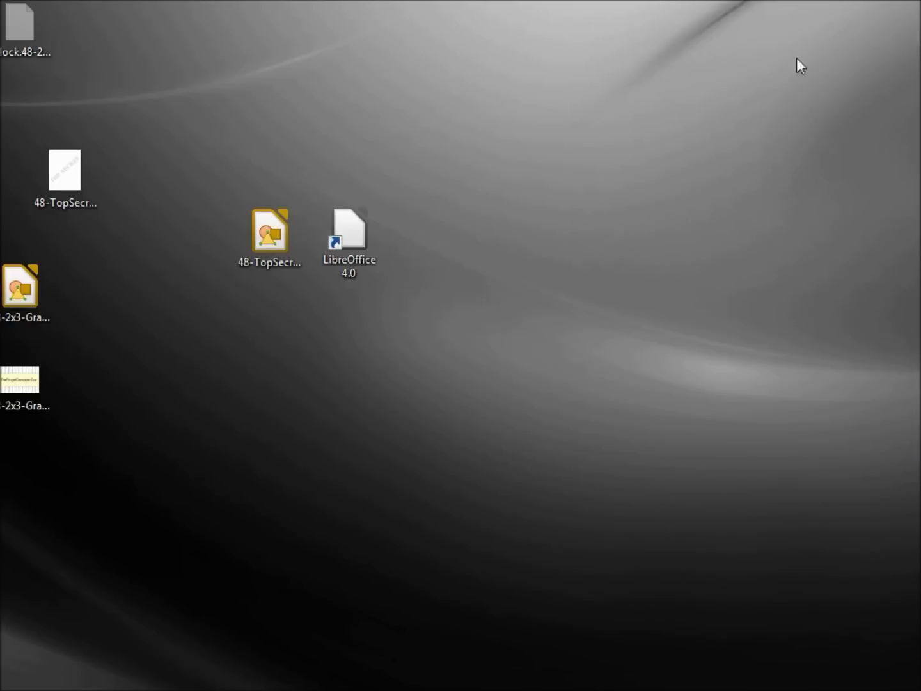
{"action": "double_click", "coordinate": [12, 387]}
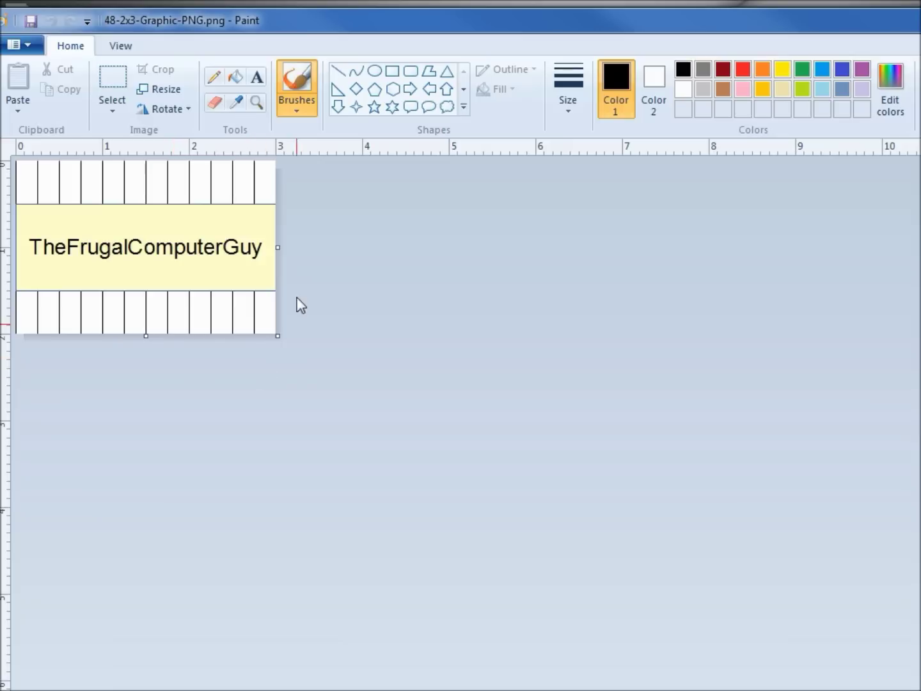
{"action": "left_click", "coordinate": [125, 48]}
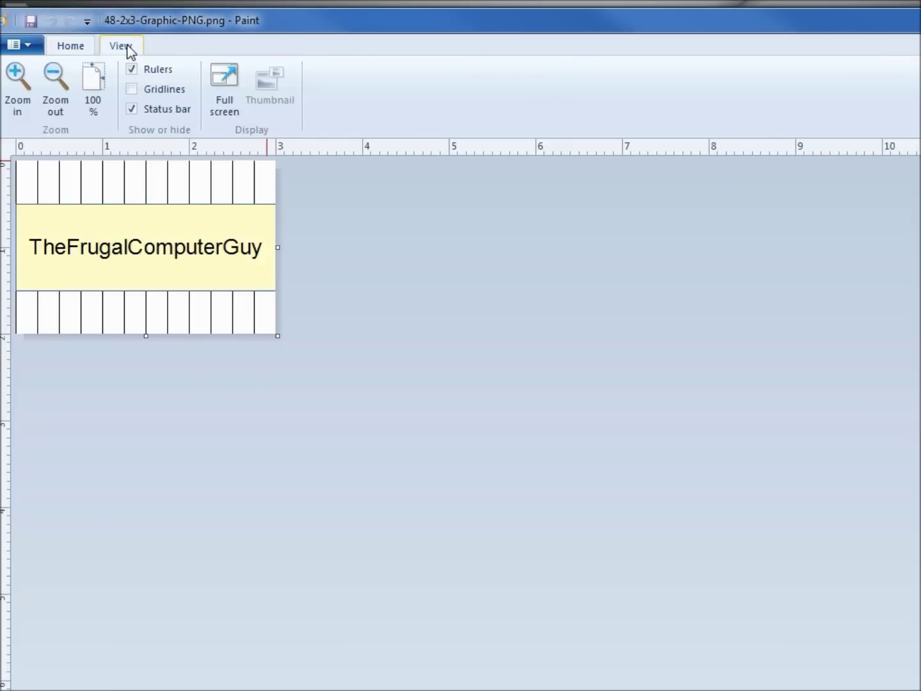
{"action": "left_click", "coordinate": [27, 71]}
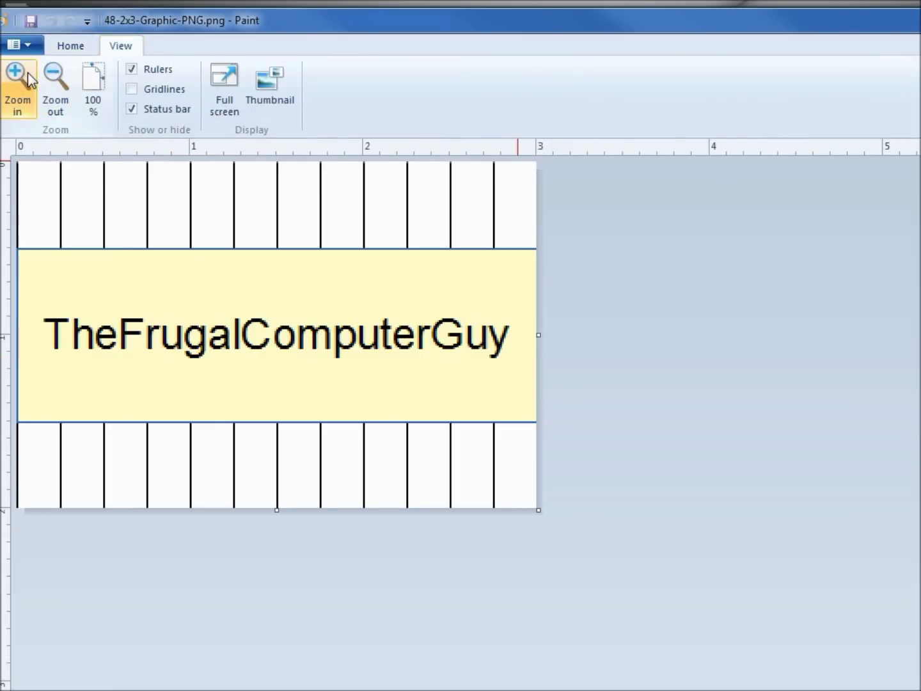
{"action": "left_click", "coordinate": [28, 72]}
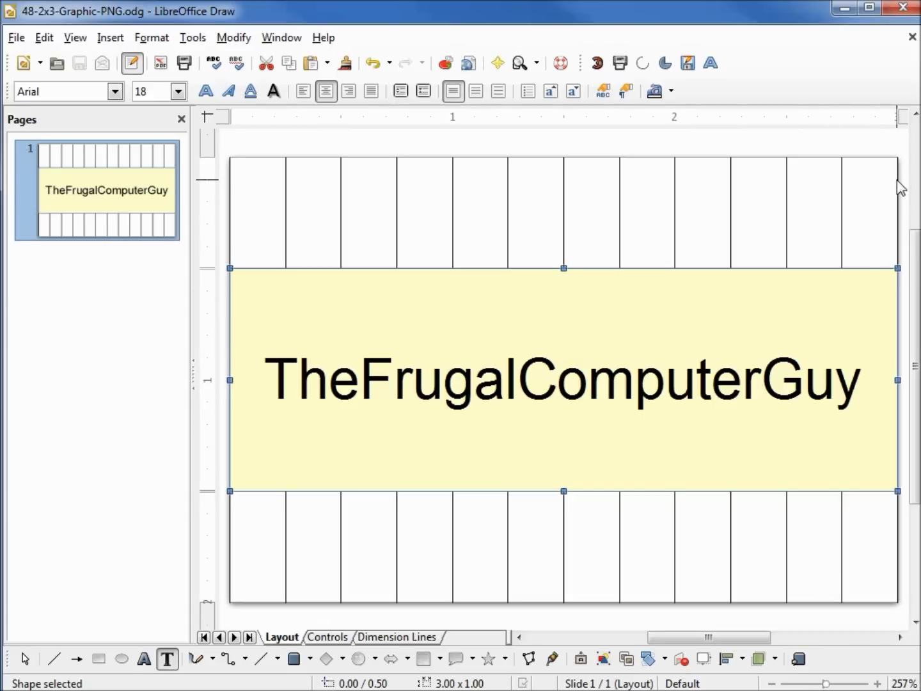
Set the Line Width of the right vertical border line to 0.02 inches.
{"action": "left_click", "coordinate": [898, 186]}
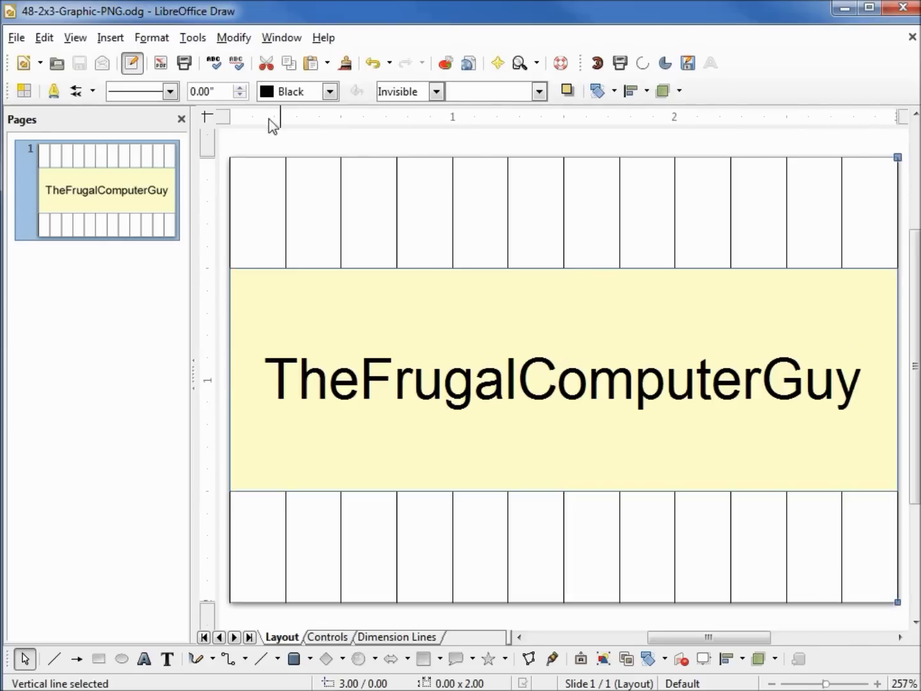
{"action": "left_click", "coordinate": [241, 89]}
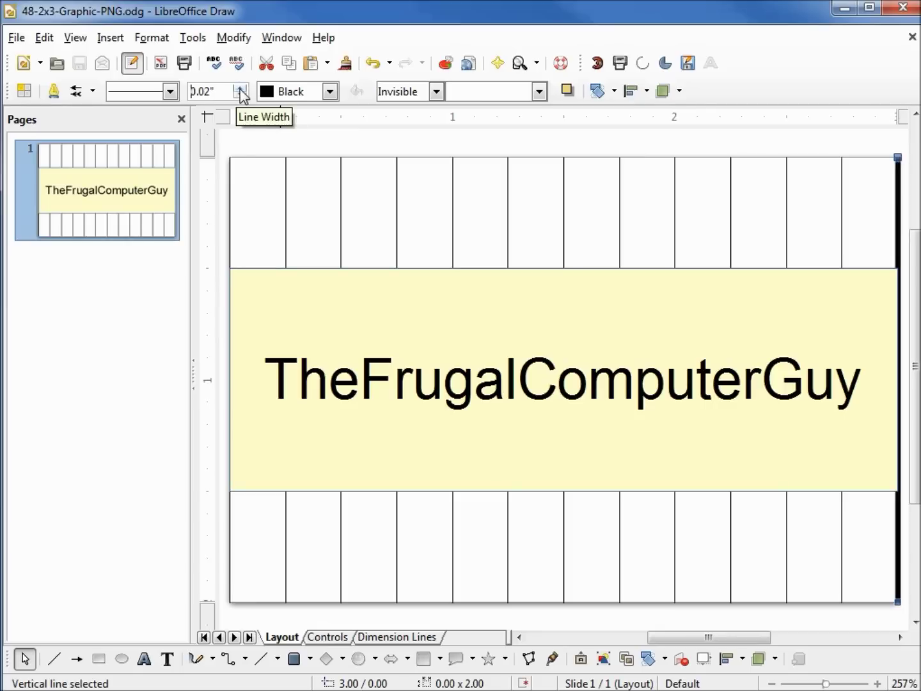
{"action": "right_click", "coordinate": [896, 220]}
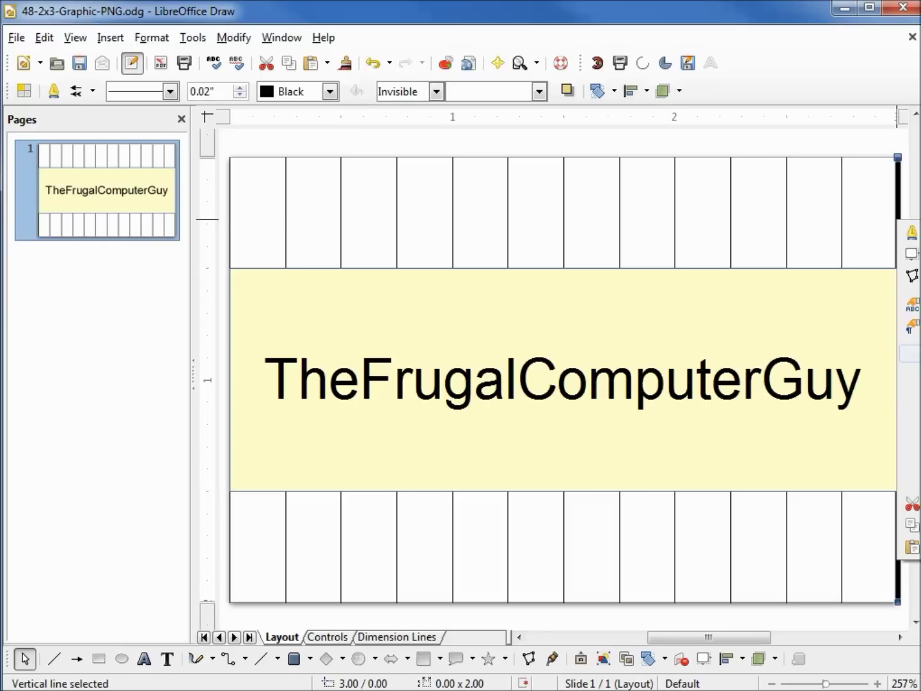
{"action": "left_click", "coordinate": [907, 268]}
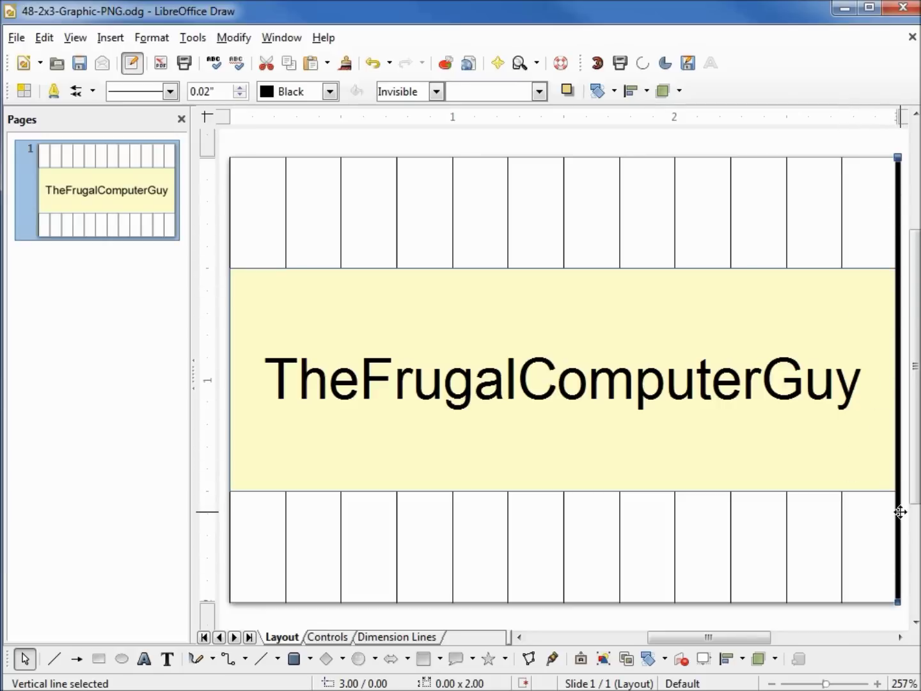
{"action": "left_click", "coordinate": [17, 37]}
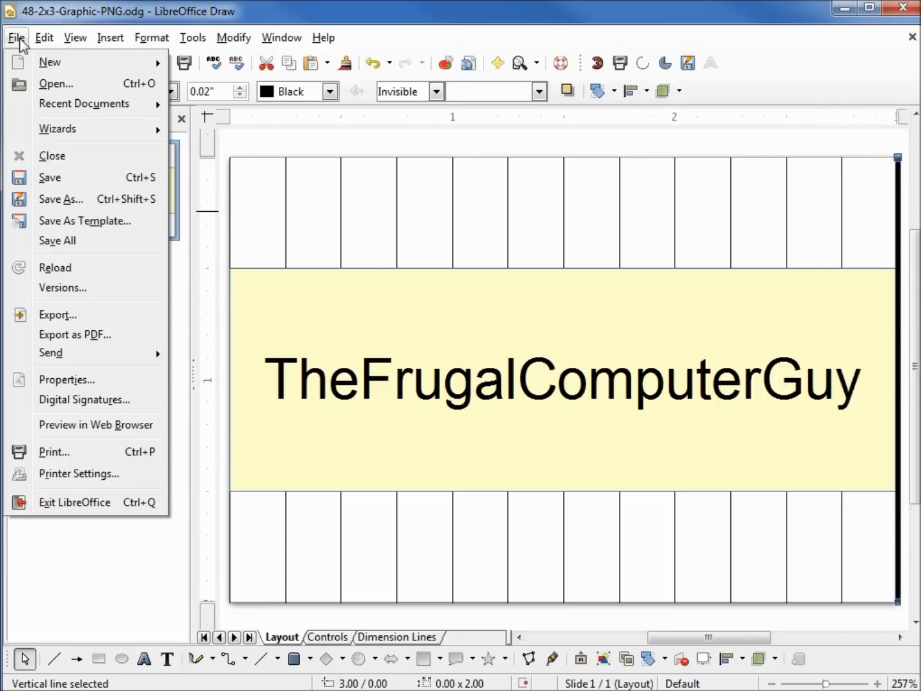
Save, then re-export as PNG, replacing 48-2x3-Graphic-PNG.png, at 3.00 x 2.00 inches.
{"action": "left_click", "coordinate": [49, 177]}
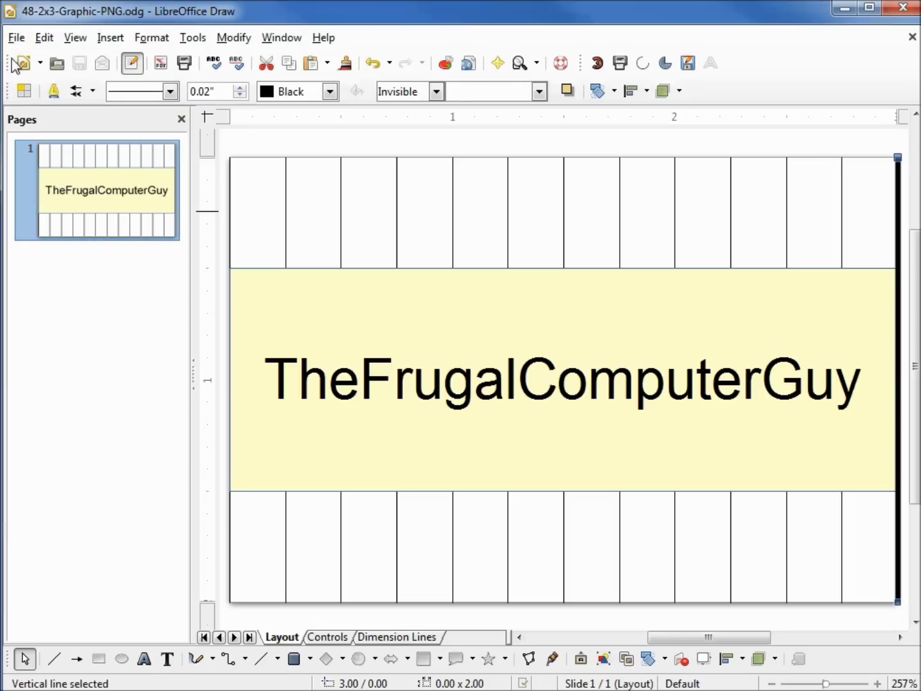
{"action": "left_click", "coordinate": [16, 39]}
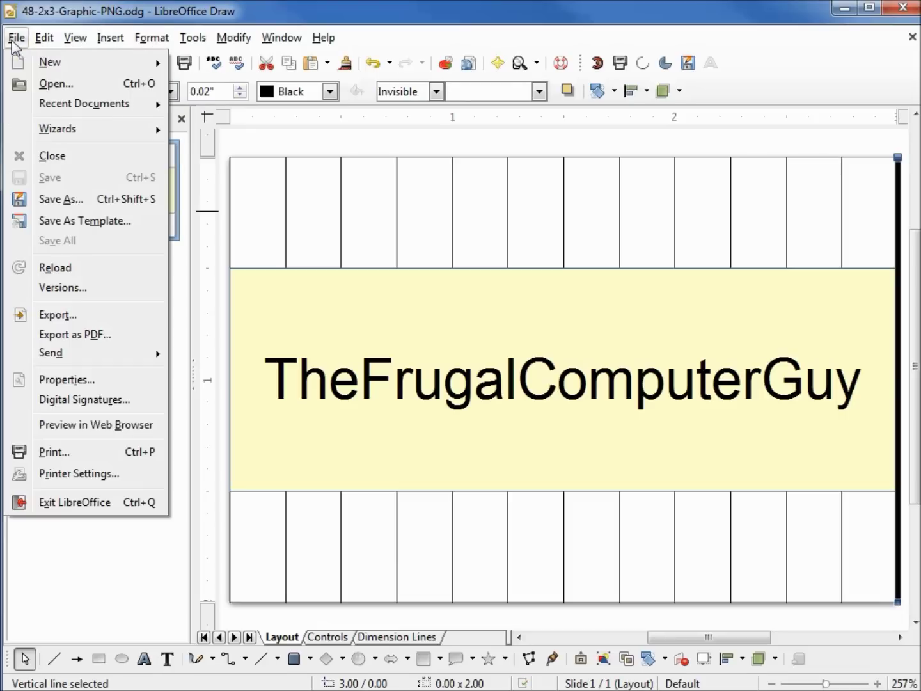
{"action": "left_click", "coordinate": [69, 316]}
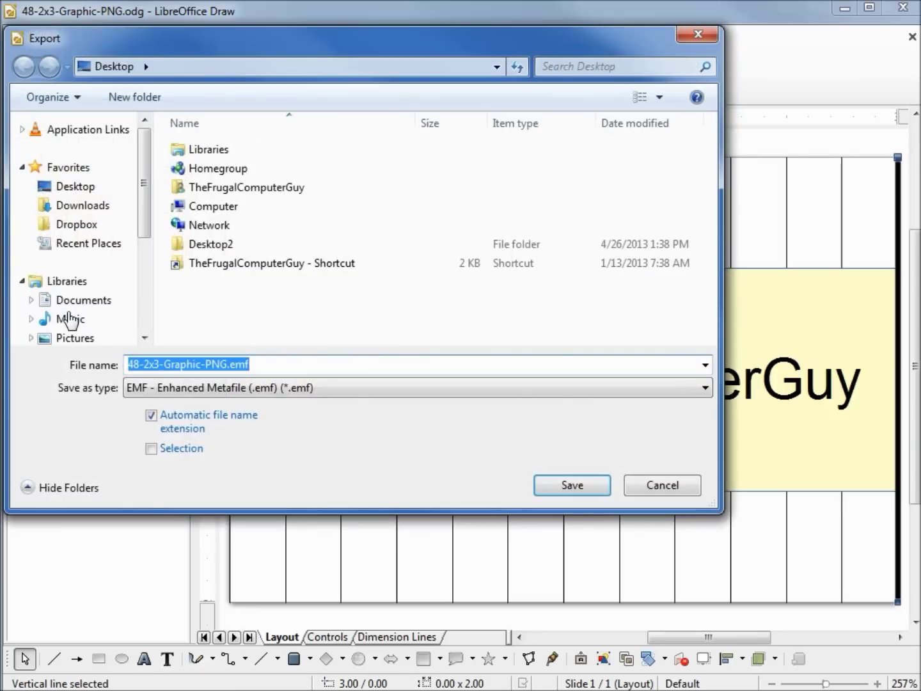
{"action": "left_click", "coordinate": [654, 388]}
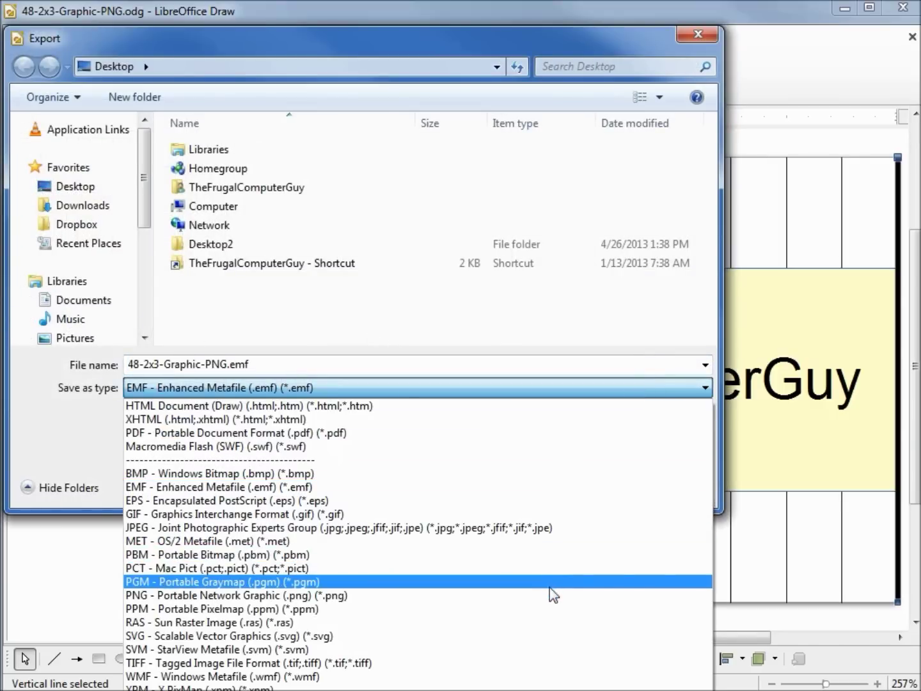
{"action": "left_click", "coordinate": [549, 596]}
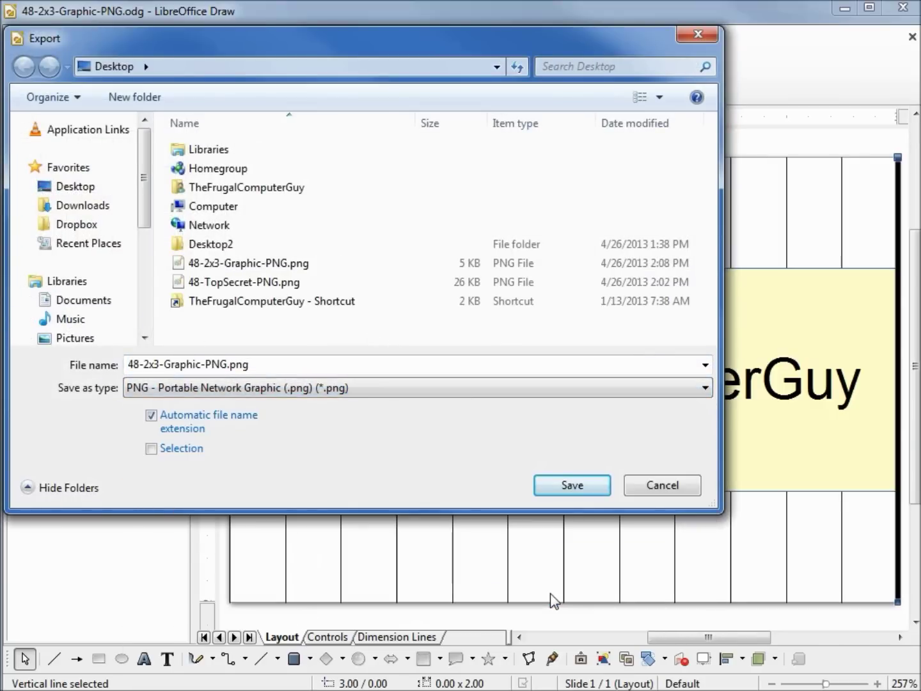
{"action": "left_click", "coordinate": [567, 486]}
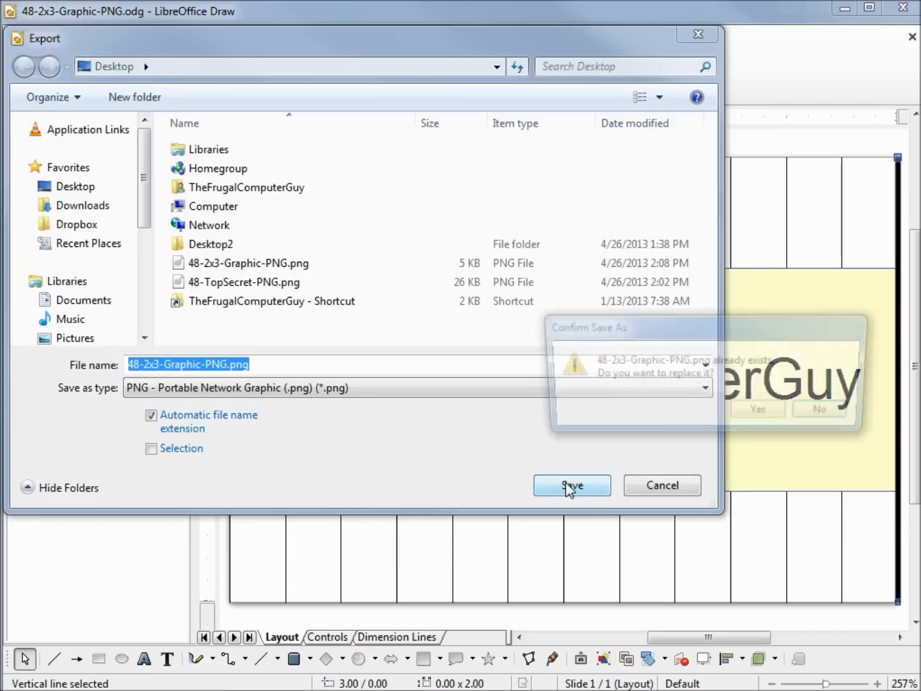
{"action": "left_click", "coordinate": [762, 413]}
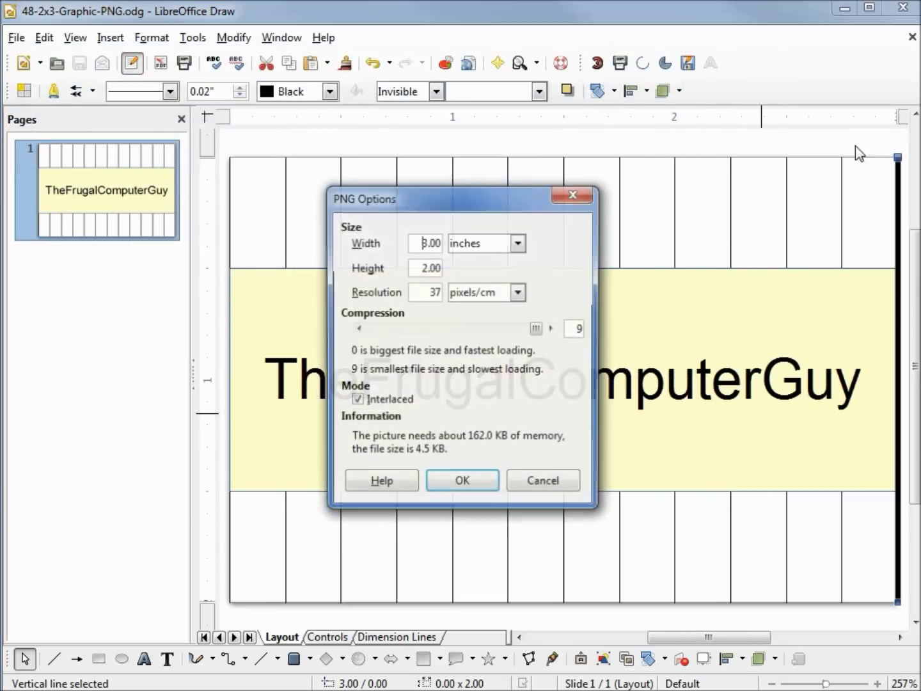
{"action": "left_click", "coordinate": [458, 484]}
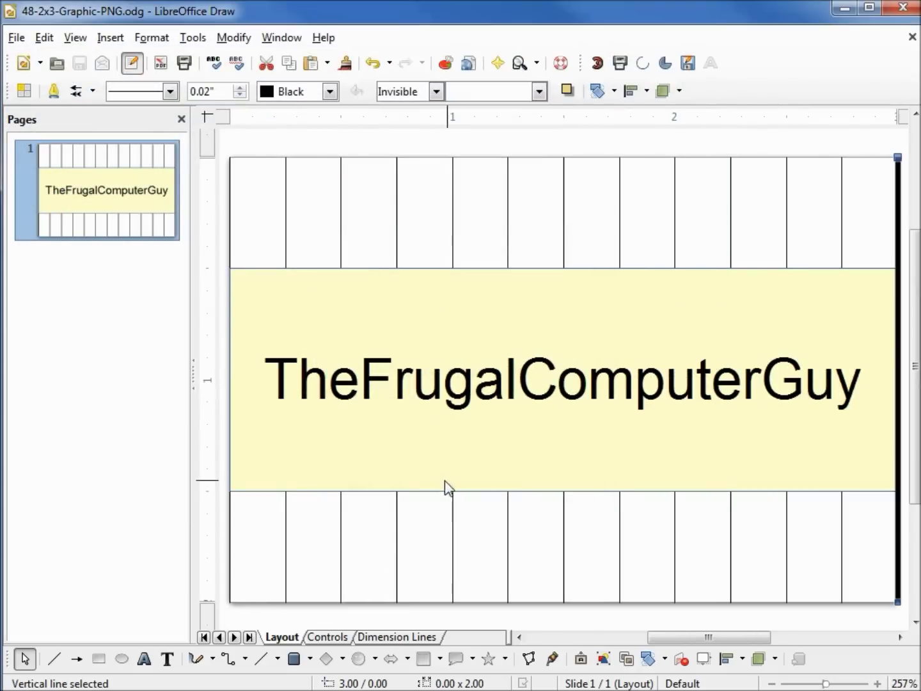
Open 48-2x3-Graphic-PNG.png from the desktop in Paint and zoom in twice.
{"action": "left_click", "coordinate": [844, 15]}
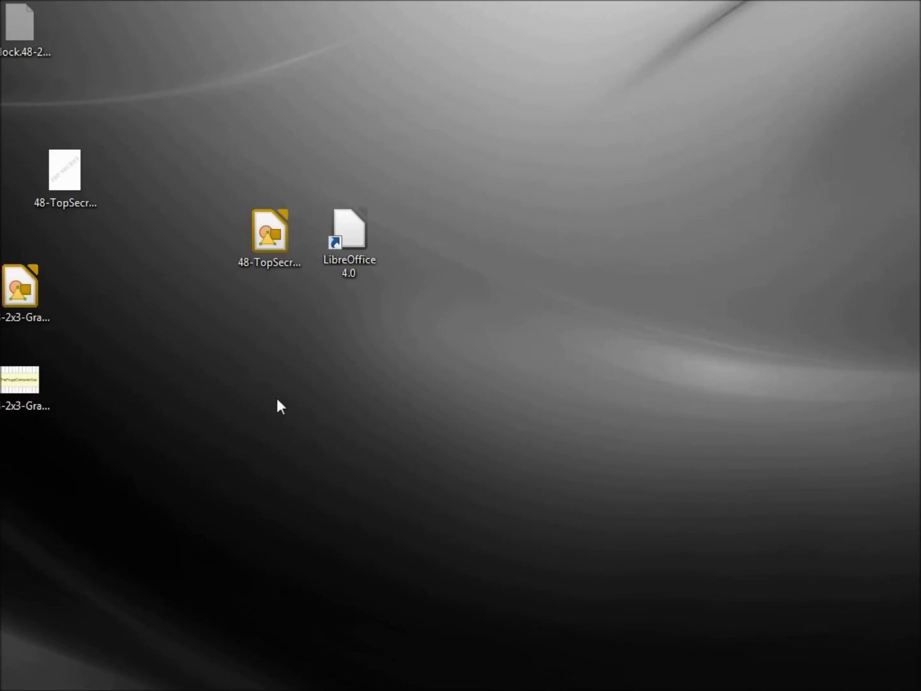
{"action": "double_click", "coordinate": [20, 383]}
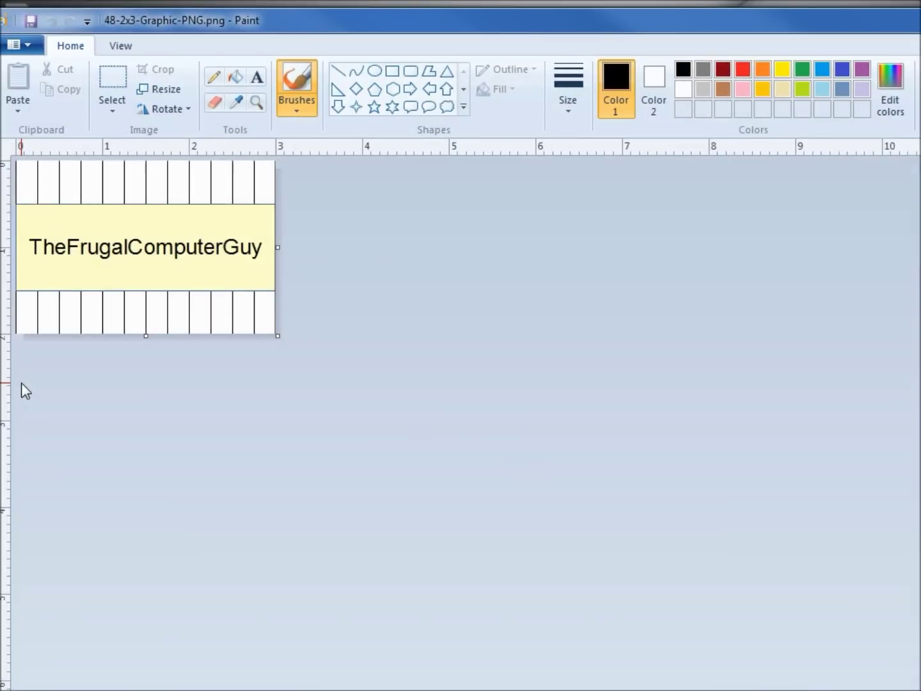
{"action": "left_click", "coordinate": [128, 47]}
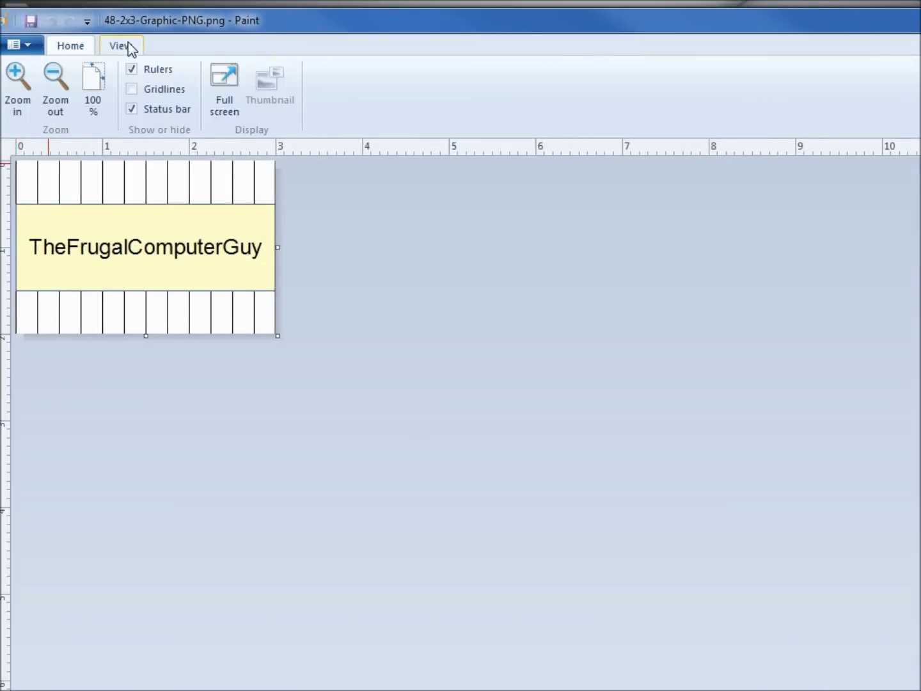
{"action": "left_click", "coordinate": [19, 76]}
{"action": "left_click", "coordinate": [20, 75]}
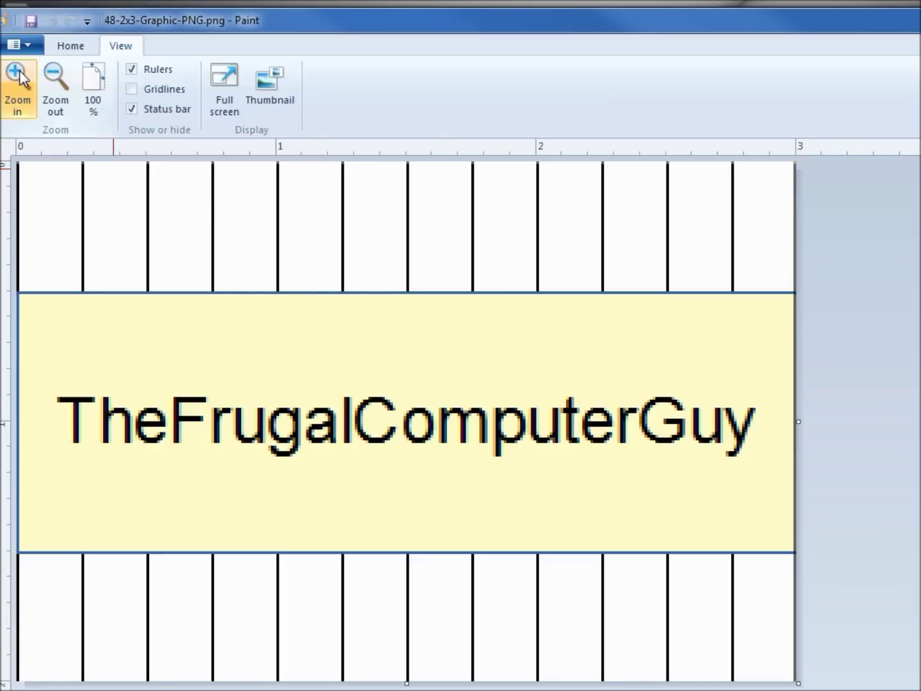